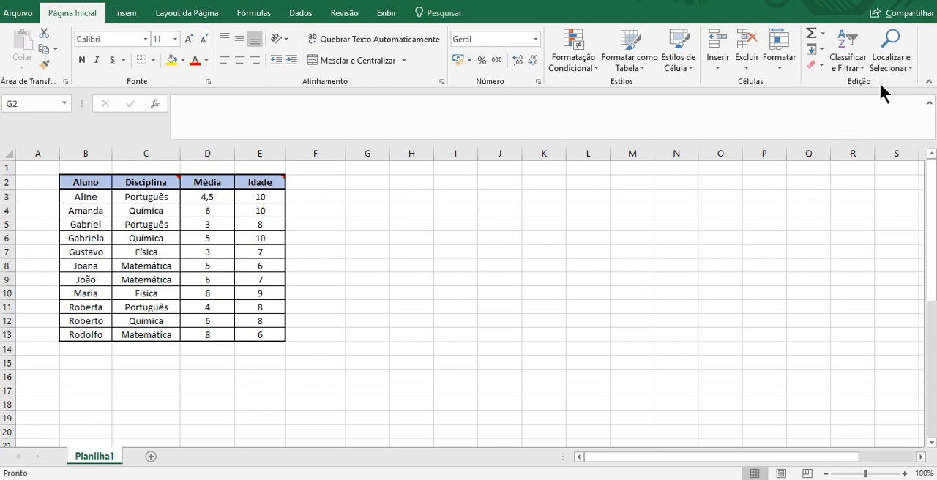
# Jump to cell AA250 with the Go To command (Ir para), replacing the suggested reference.
pyautogui.click(897, 60)
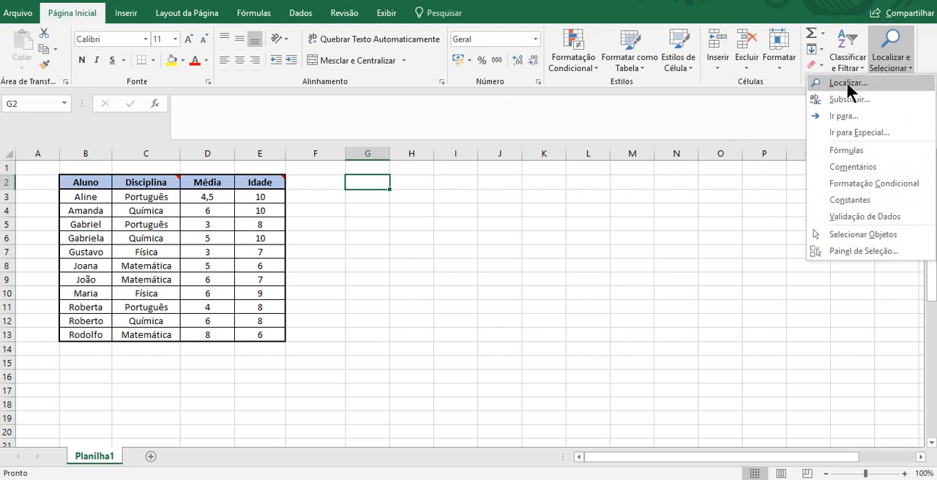
pyautogui.click(882, 119)
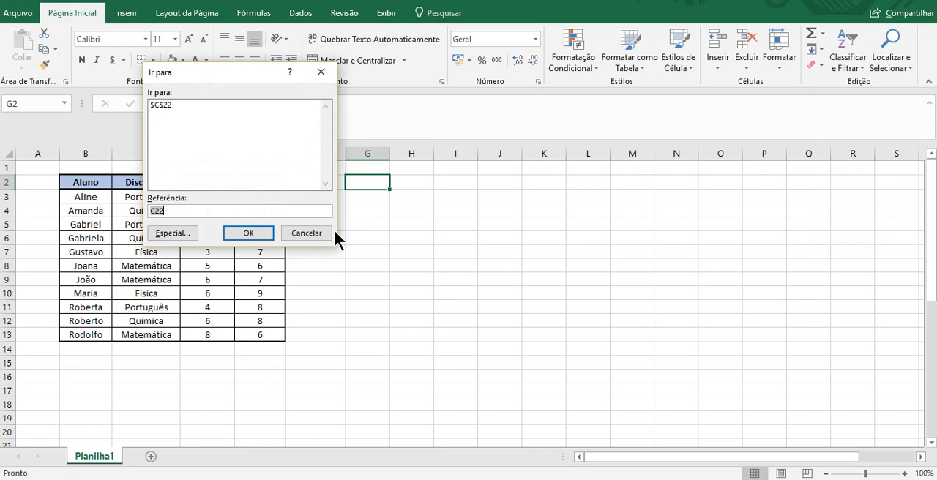
pyautogui.click(220, 210)
pyautogui.press('BackSpace')
pyautogui.press('BackSpace')
pyautogui.press('BackSpace')
pyautogui.write('aa250')
pyautogui.press('Return')
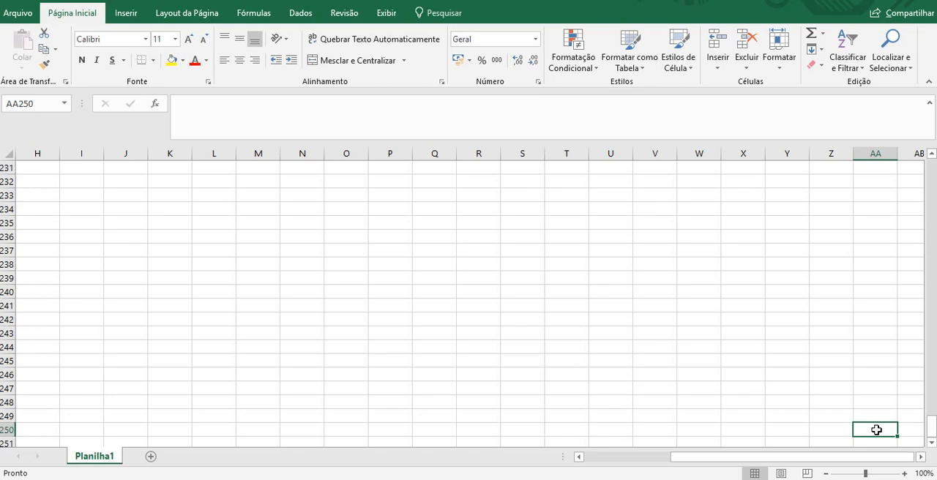
# Return to the beginning of the sheet and select cell H2 beside the student table.
pyautogui.click(517, 263)
pyautogui.press('Home')
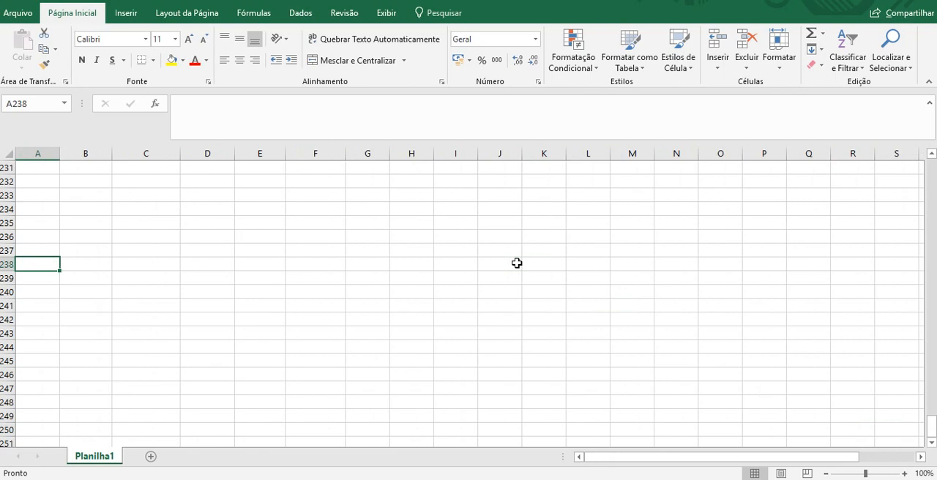
pyautogui.hotkey('ctrl', 'Home')
pyautogui.press('Right')
pyautogui.press('Right')
pyautogui.press('Right')
pyautogui.press('Right')
pyautogui.press('Right')
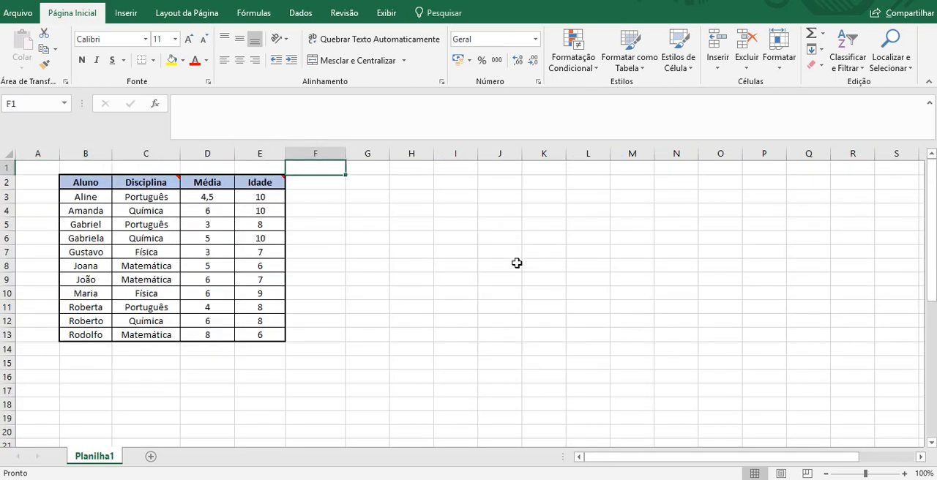
pyautogui.press('Right')
pyautogui.press('Right')
pyautogui.press('Down')
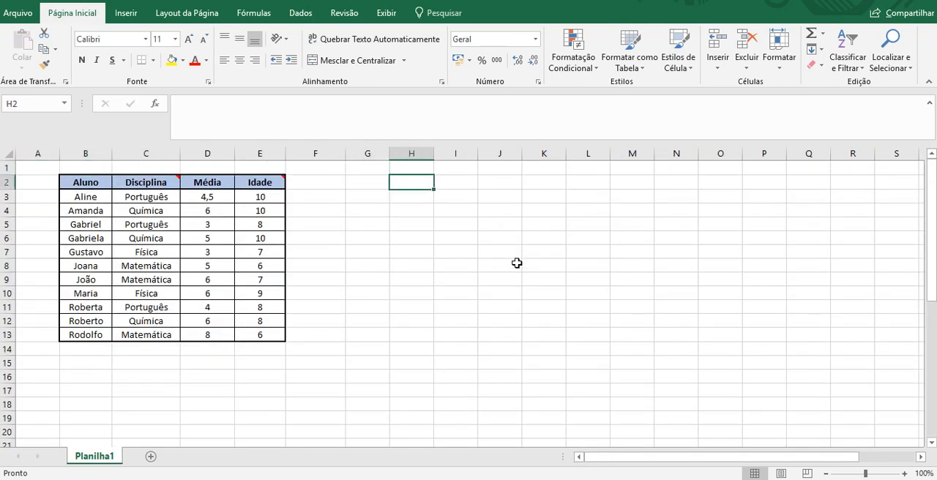
# Name cell H2 "x." and cell I2 "y.", and select an empty cell away from them.
pyautogui.click(39, 108)
pyautogui.write('x.')
pyautogui.click(453, 176)
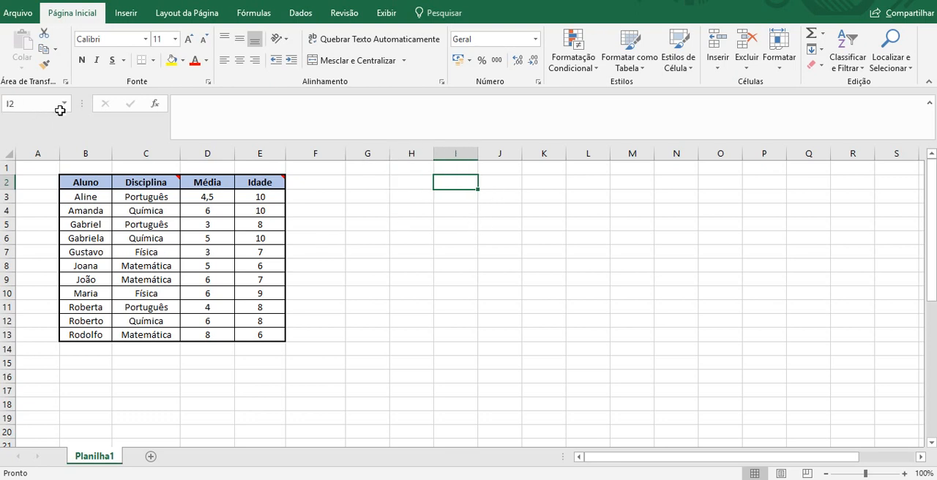
pyautogui.click(16, 106)
pyautogui.write('y')
pyautogui.press('Return')
pyautogui.click(661, 268)
# Review the named cells listed in Go To, highlight "x.", and close the dialog without jumping.
pyautogui.click(875, 57)
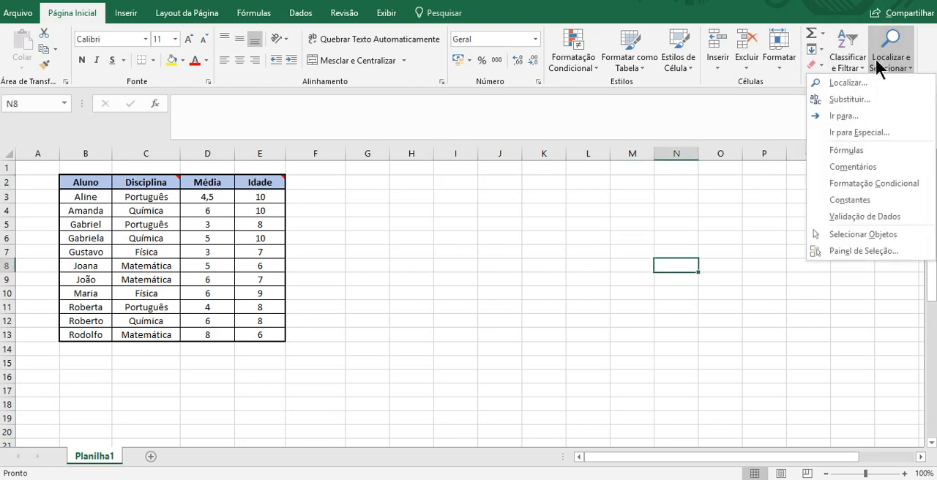
pyautogui.click(897, 115)
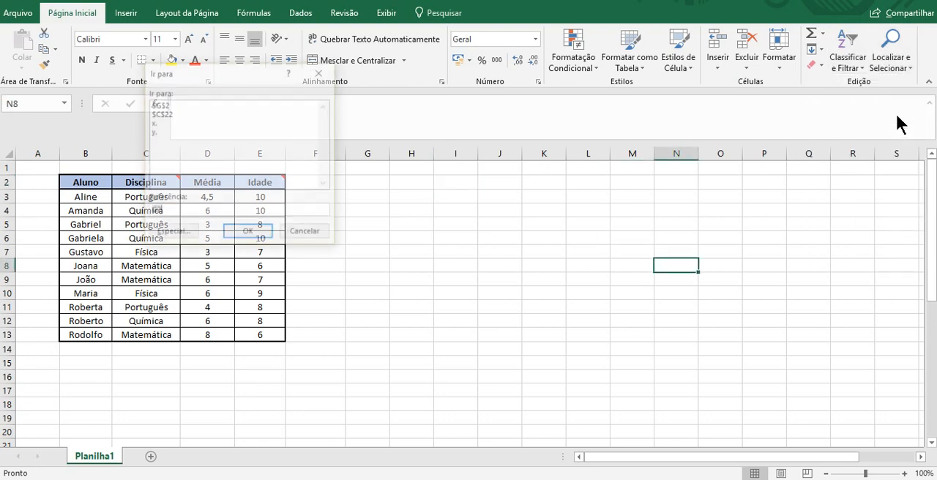
pyautogui.click(153, 123)
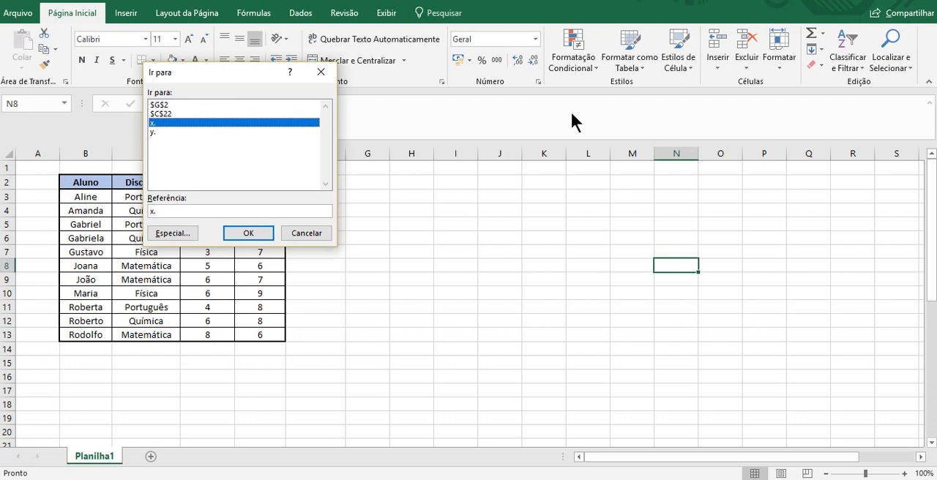
pyautogui.click(319, 233)
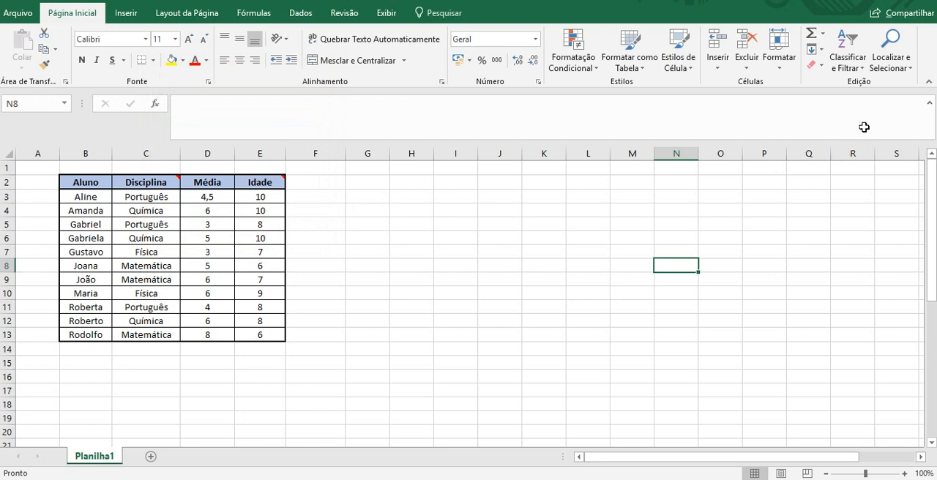
# Select all cells containing comments on the sheet with Go To Special (Comentários).
pyautogui.click(893, 67)
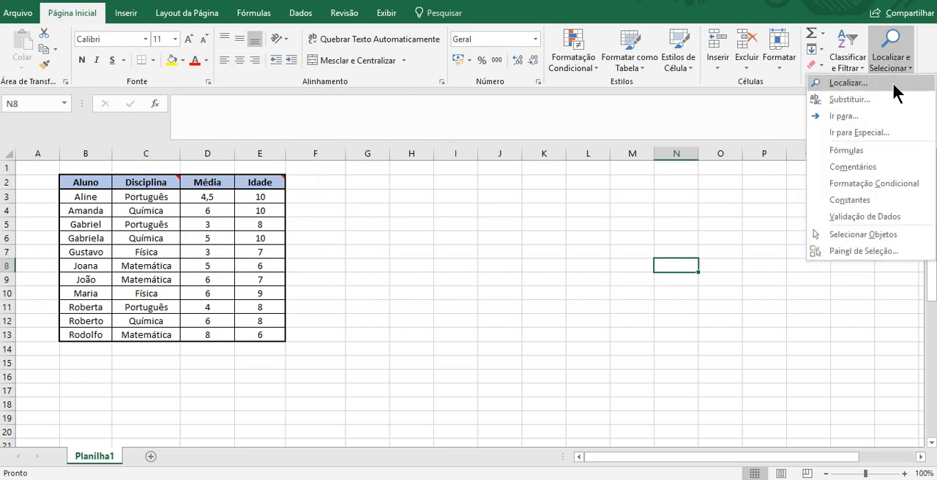
pyautogui.click(883, 132)
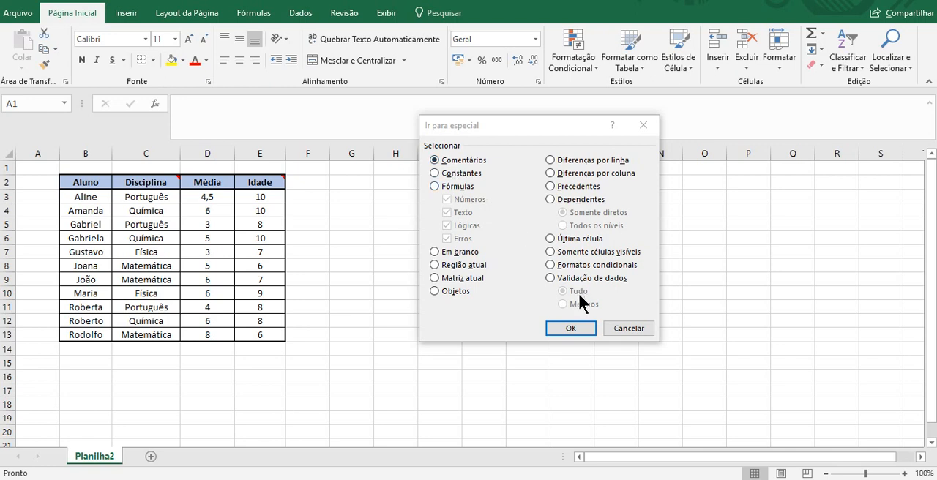
pyautogui.click(572, 328)
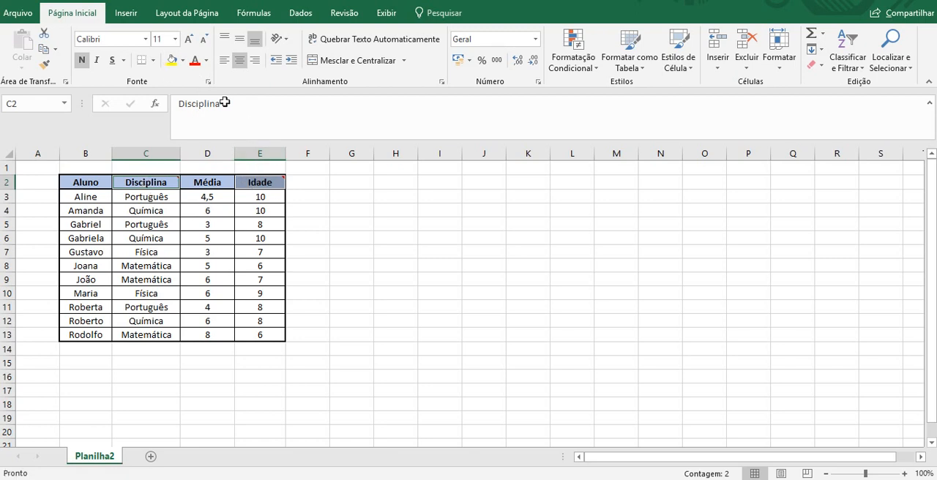
# Fill the selected Disciplina and Idade header cells with yellow and make their text italic, keeping it bold.
pyautogui.click(170, 60)
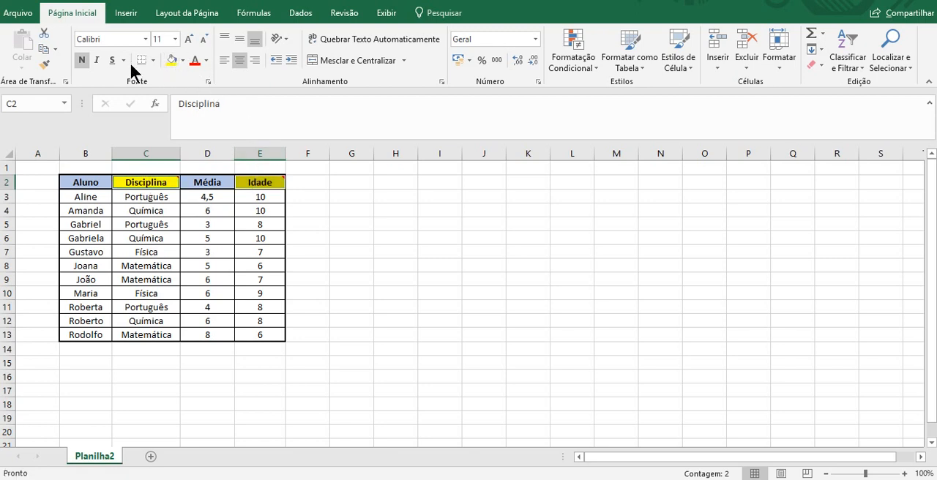
pyautogui.click(96, 60)
pyautogui.click(87, 60)
pyautogui.click(87, 60)
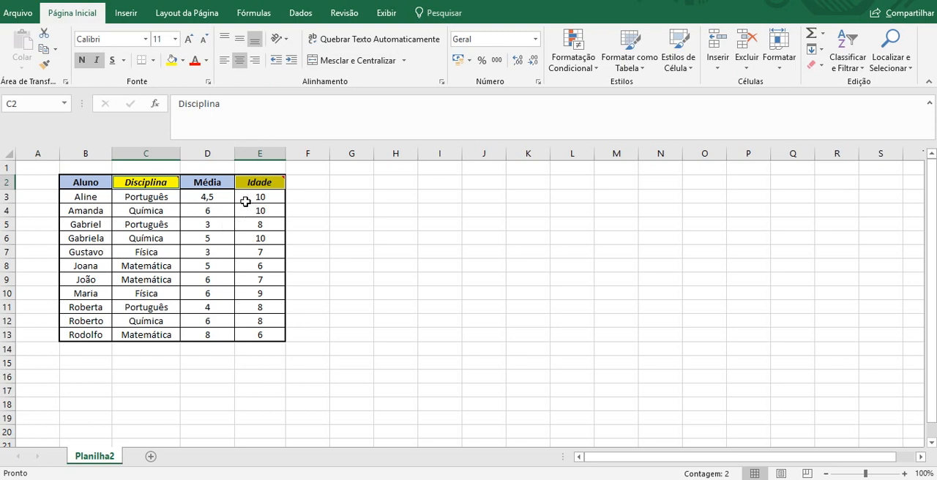
pyautogui.moveTo(259, 180)
pyautogui.click(322, 201)
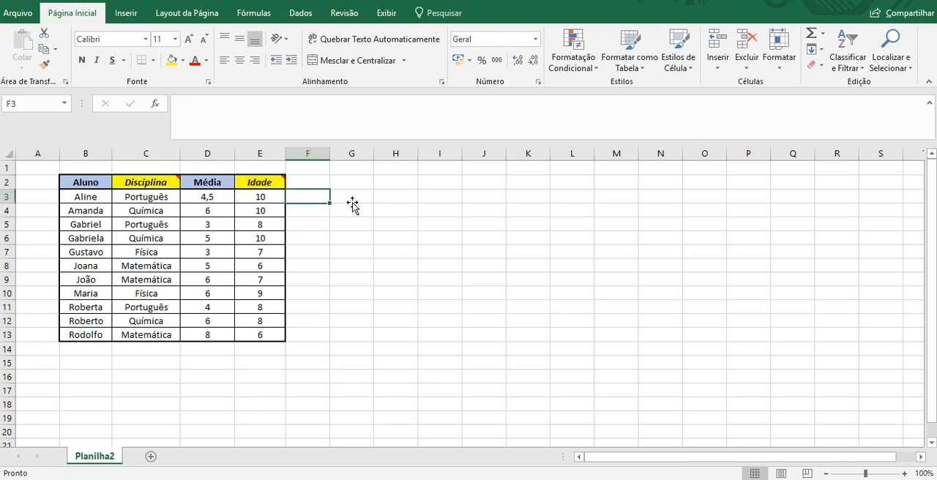
# Undo the italic and yellow fill on the Disciplina and Idade headers, and select an empty cell.
pyautogui.hotkey('ctrl', 'z')
pyautogui.hotkey('ctrl', 'z')
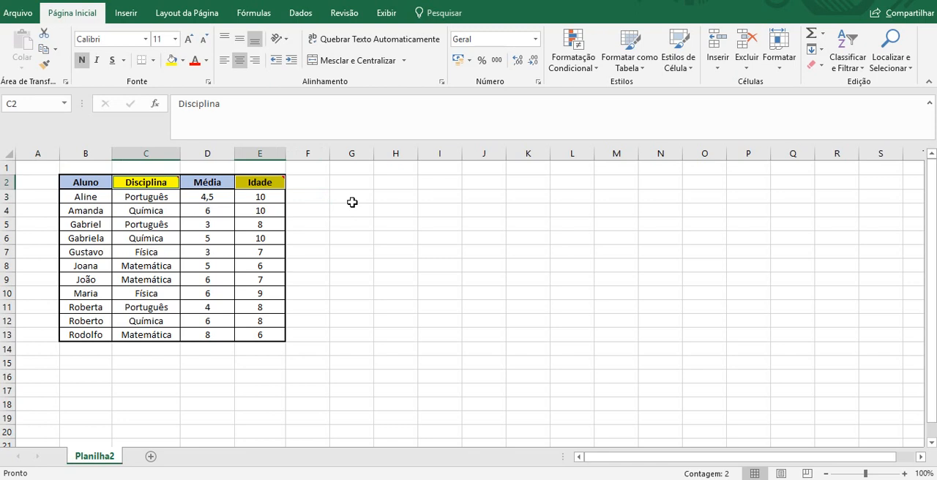
pyautogui.click(369, 202)
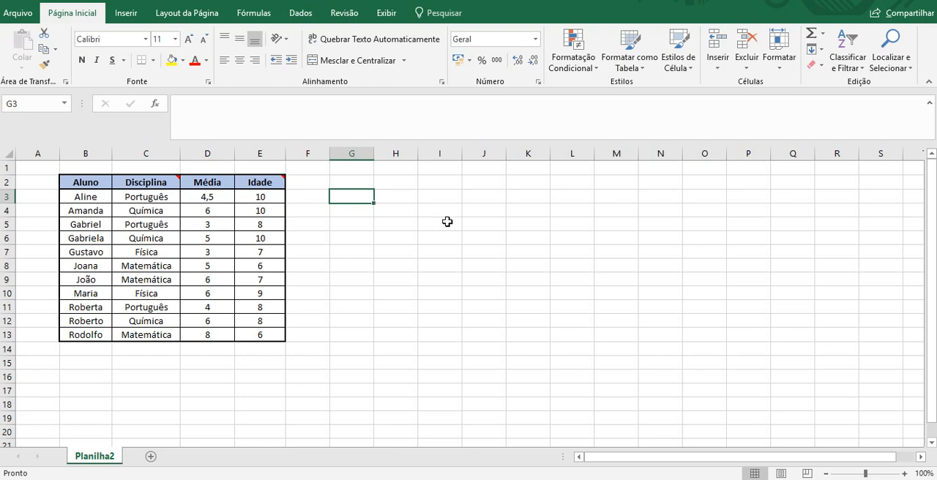
pyautogui.click(598, 210)
pyautogui.click(608, 194)
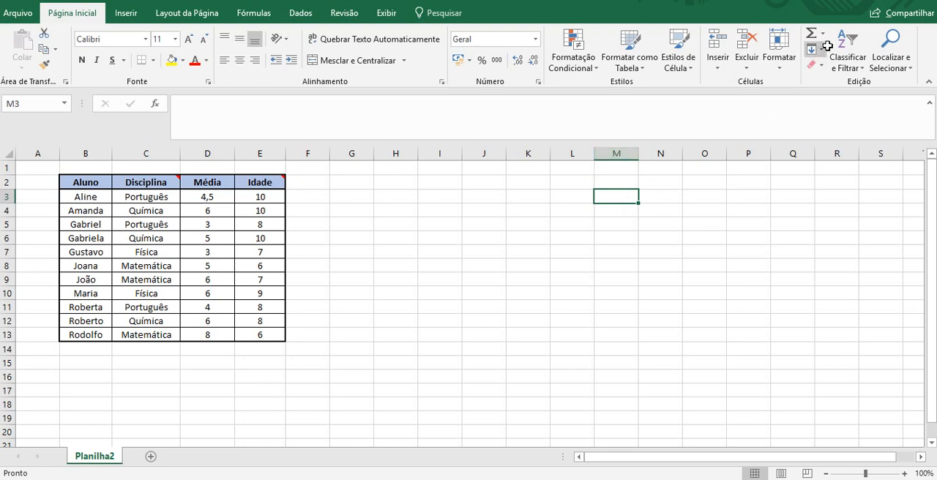
# Use Go To Special from an empty cell to select every commented cell on the sheet again.
pyautogui.click(840, 63)
pyautogui.click(889, 62)
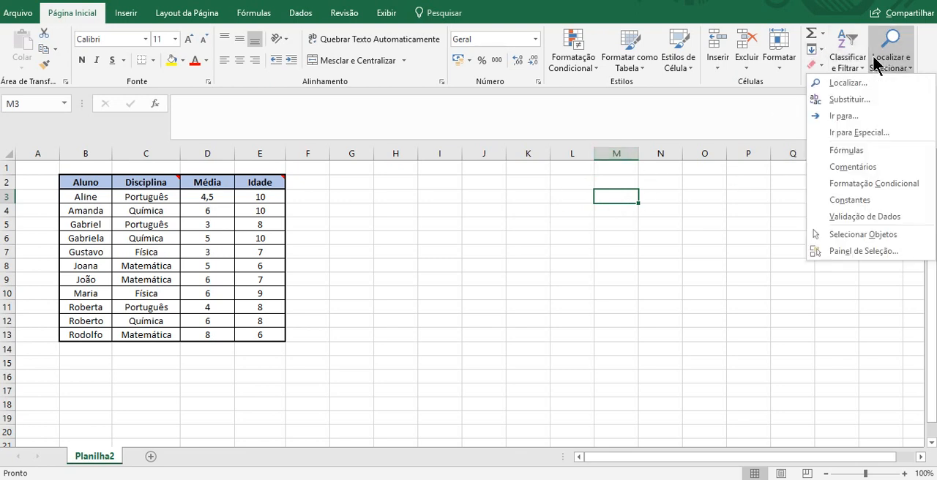
pyautogui.click(868, 133)
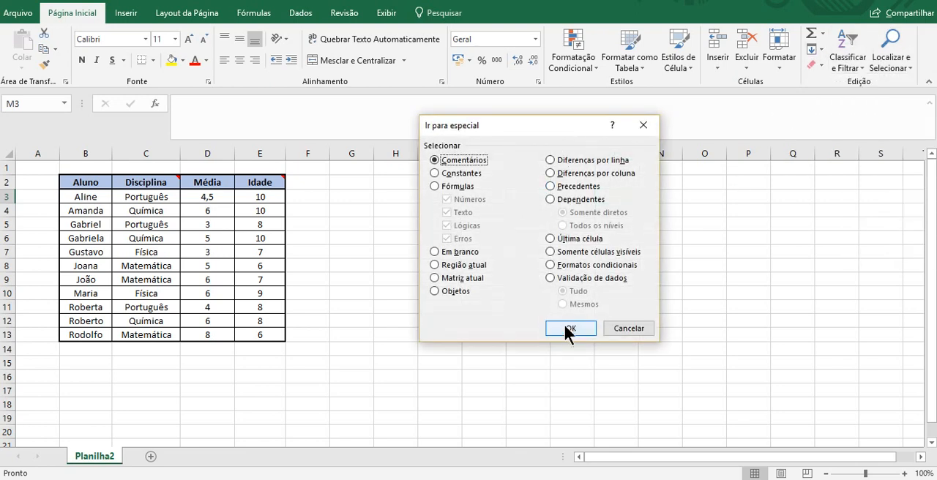
pyautogui.click(568, 330)
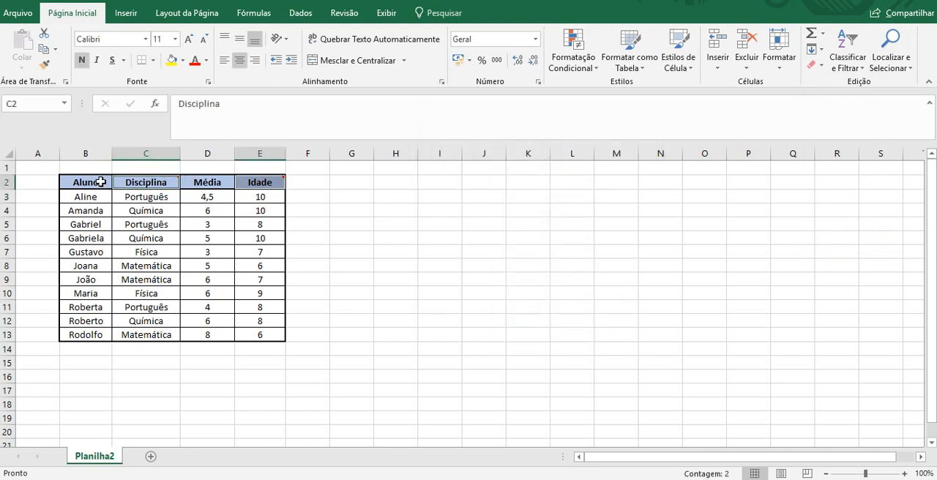
# Select the whole table B2:E13 and narrow the selection to its commented cells with Go To Special.
pyautogui.moveTo(95, 185); pyautogui.dragTo(288, 328)
pyautogui.hotkey('ctrl', 'g')
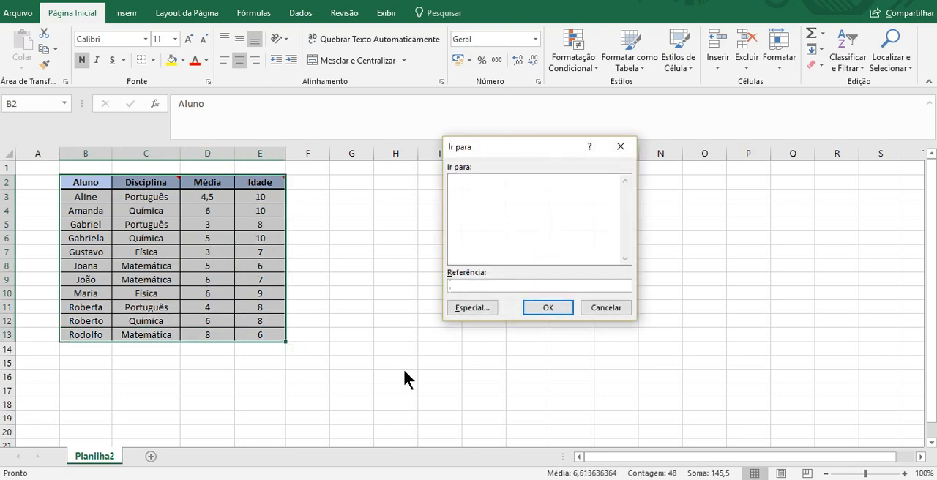
pyautogui.click(483, 306)
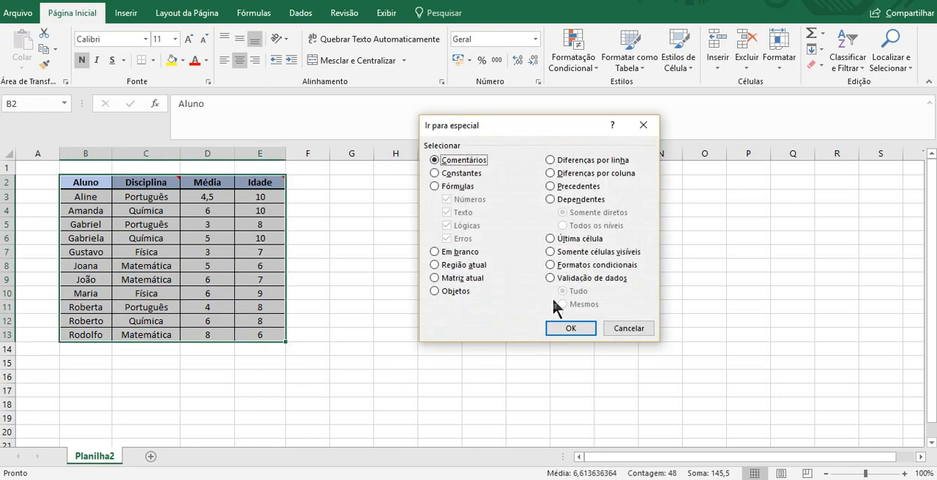
pyautogui.click(578, 331)
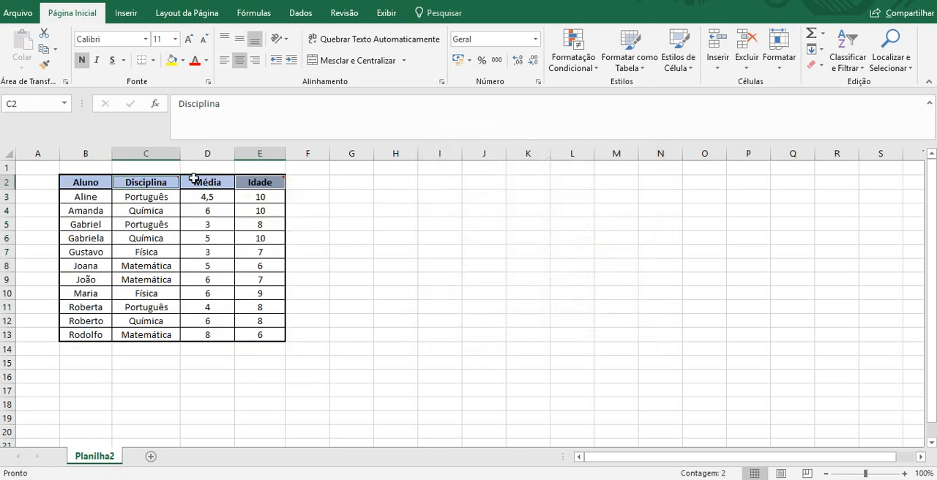
# Search only the data rows B3:E13 for comments with Go To Special, and clear the selection.
pyautogui.click(73, 194)
pyautogui.moveTo(95, 224); pyautogui.dragTo(264, 335)
pyautogui.click(841, 53)
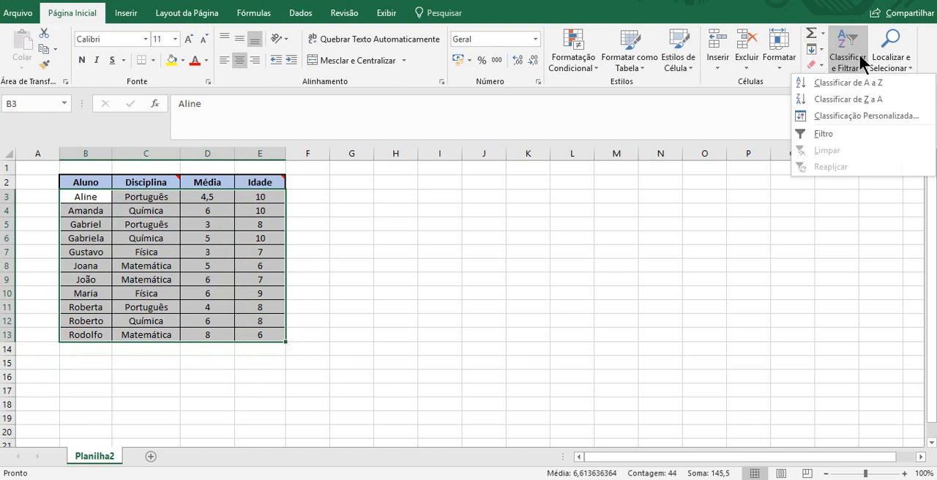
pyautogui.click(907, 70)
pyautogui.click(887, 132)
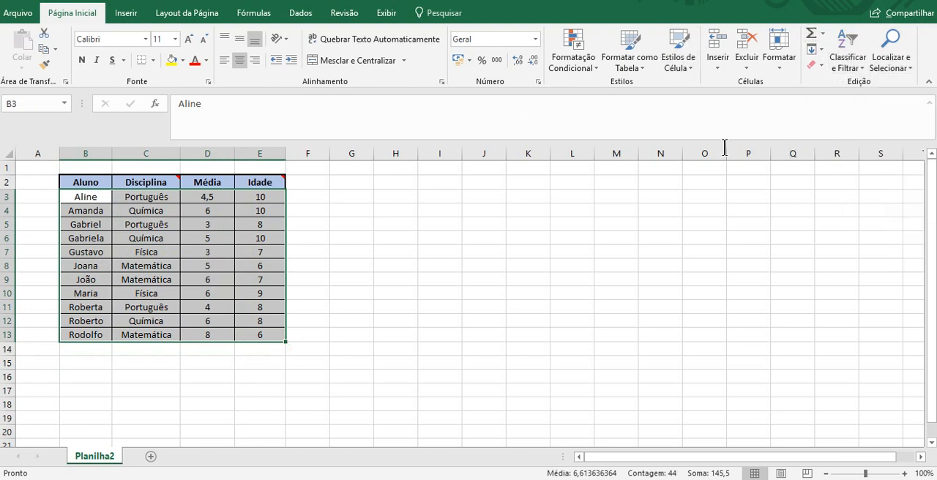
pyautogui.click(579, 327)
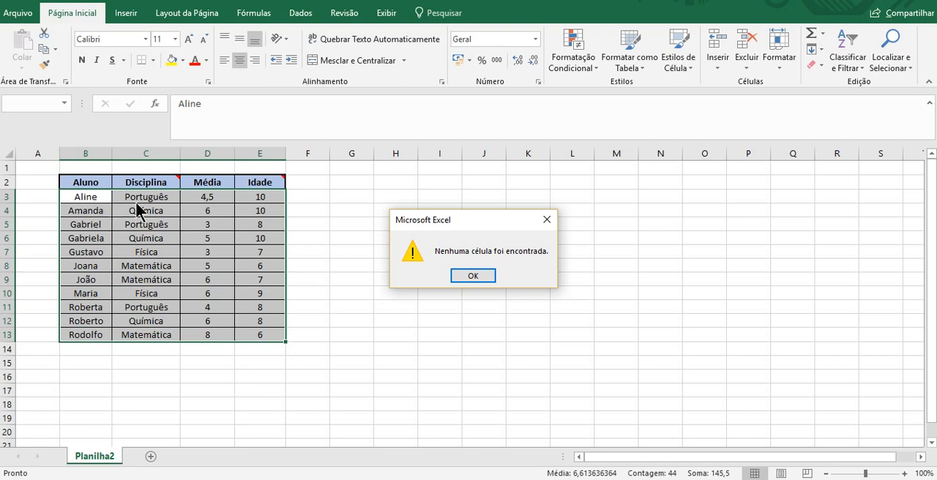
pyautogui.click(474, 278)
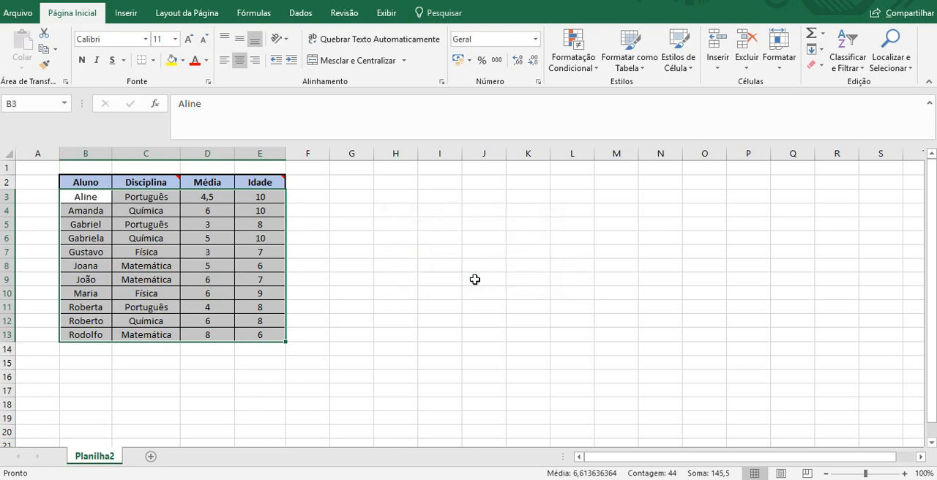
pyautogui.click(627, 376)
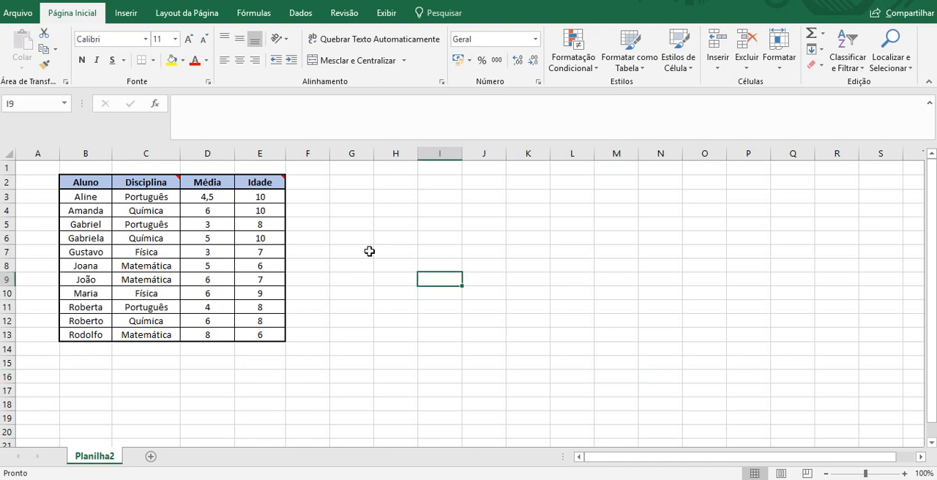
# Review the Constants and Formulas options in Go To Special, including their data type filters, and cancel without selecting.
pyautogui.hotkey('ctrl', 'g')
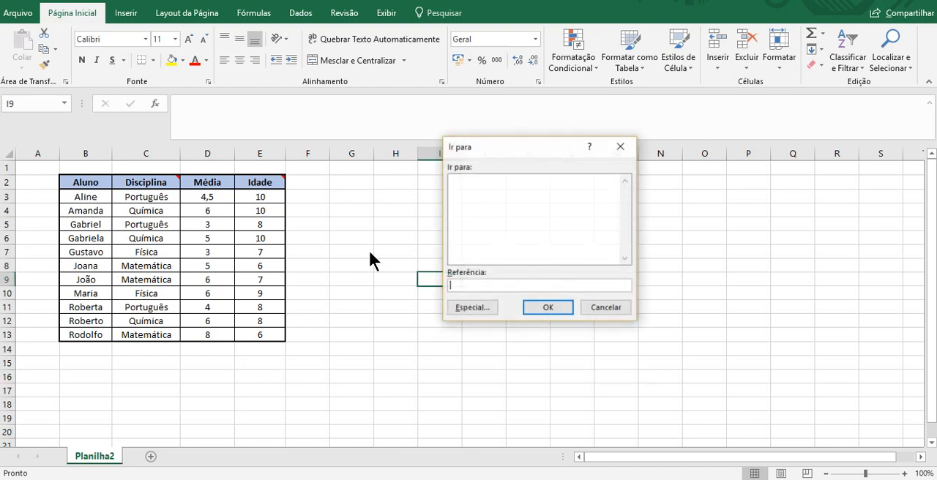
pyautogui.click(478, 313)
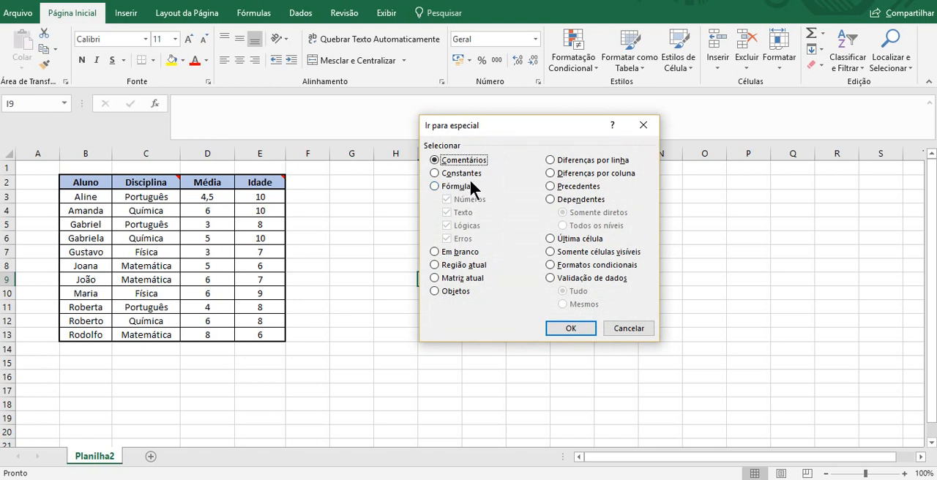
pyautogui.click(471, 176)
pyautogui.click(464, 188)
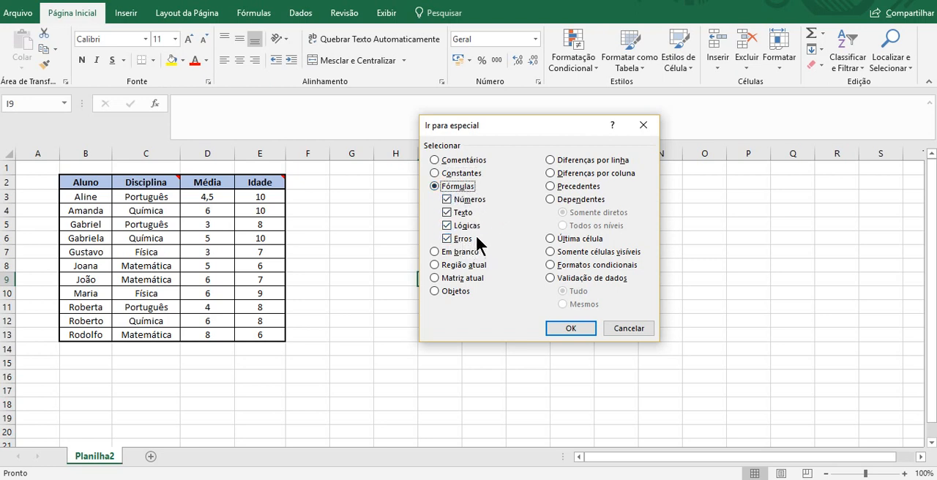
pyautogui.click(455, 175)
pyautogui.click(464, 187)
pyautogui.click(615, 327)
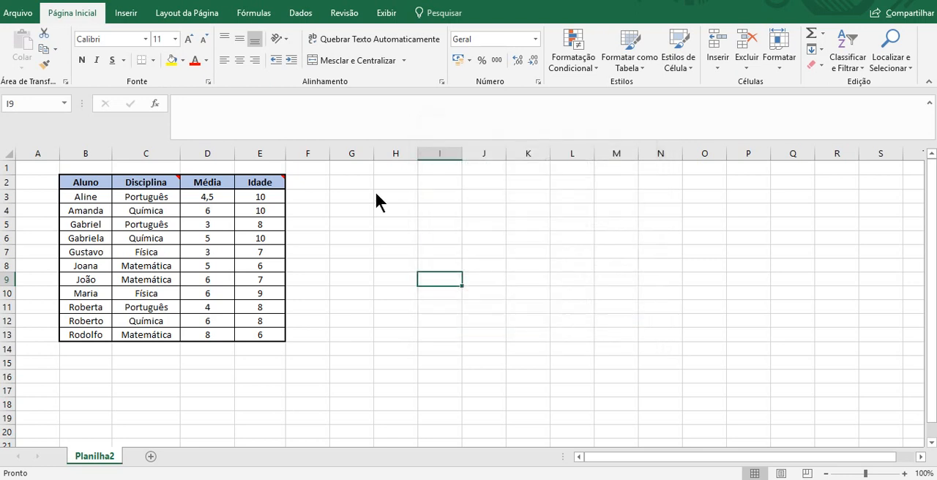
# Enter the example formula =10 in G4, check how the cell stores it, and delete it.
pyautogui.doubleClick(369, 210)
pyautogui.write('=10')
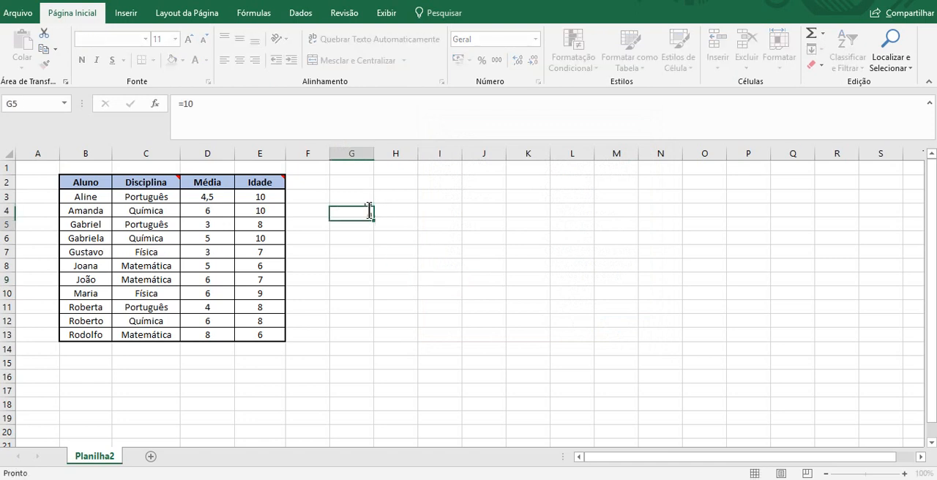
pyautogui.press('Return')
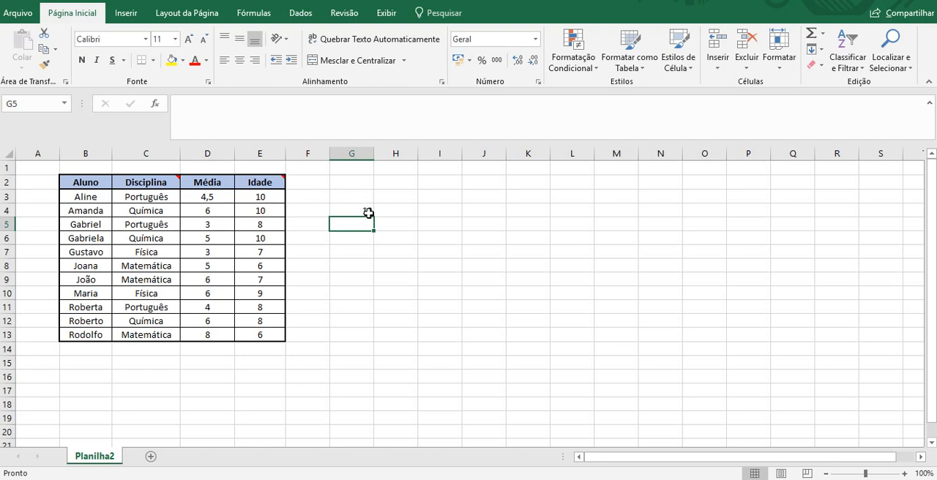
pyautogui.click(366, 211)
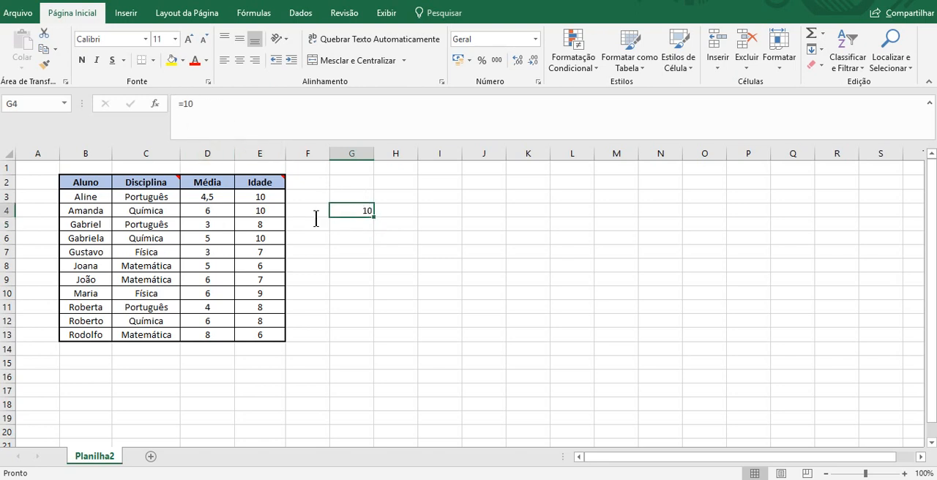
pyautogui.press('Delete')
# Inspect the contents of the Média and Idade cells in row 4, ending on E4.
pyautogui.press('Left')
pyautogui.press('Left')
pyautogui.press('Left')
pyautogui.press('Right')
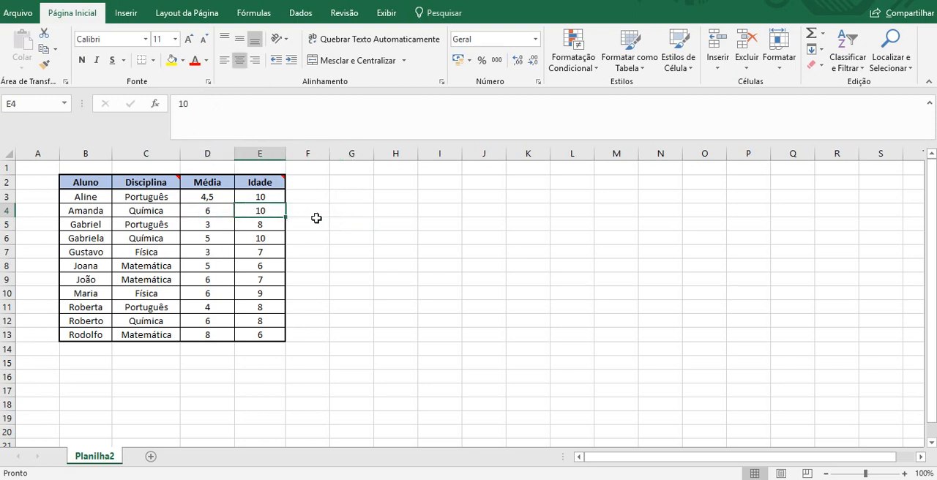
# From empty cell M10, use Go To Special to select constants limited to numbers, excluding text, logical values and errors.
pyautogui.click(612, 289)
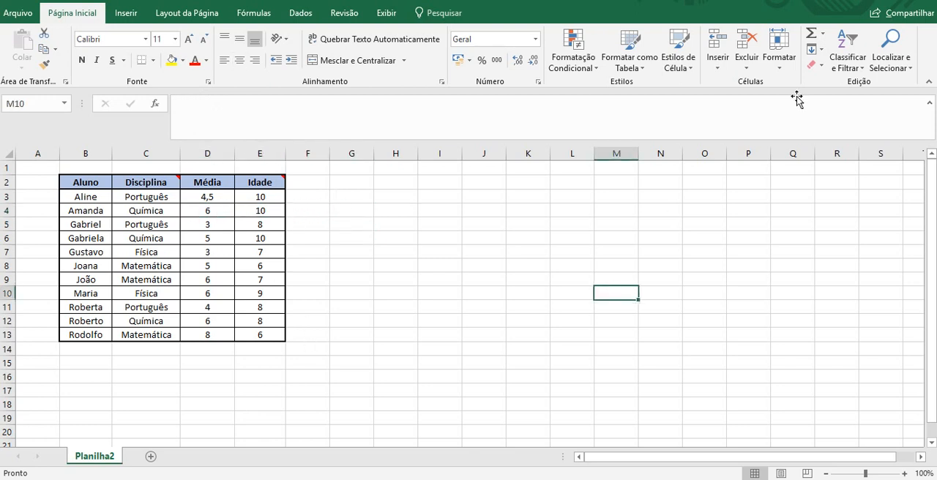
pyautogui.click(891, 49)
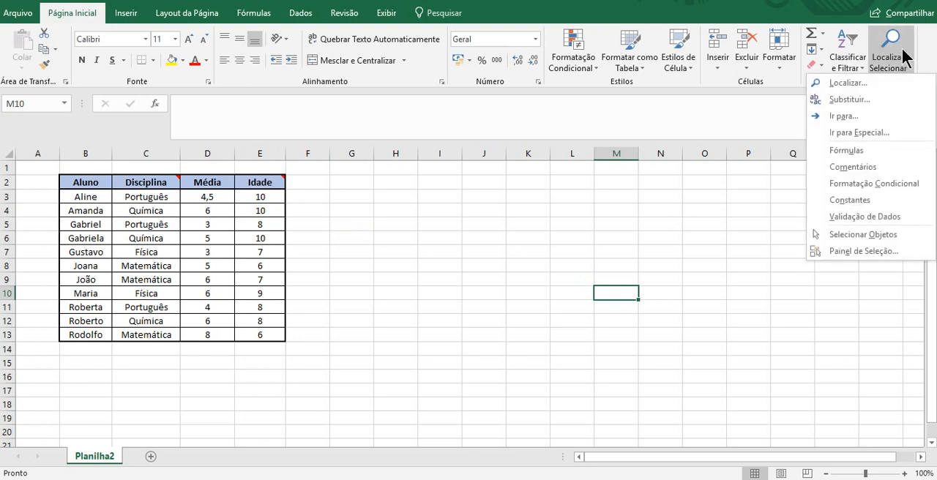
pyautogui.click(879, 130)
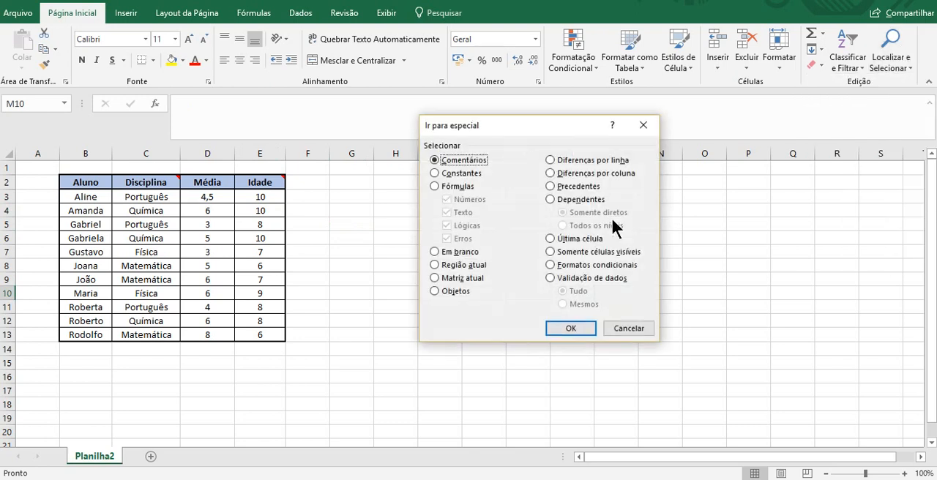
pyautogui.click(450, 173)
pyautogui.click(452, 213)
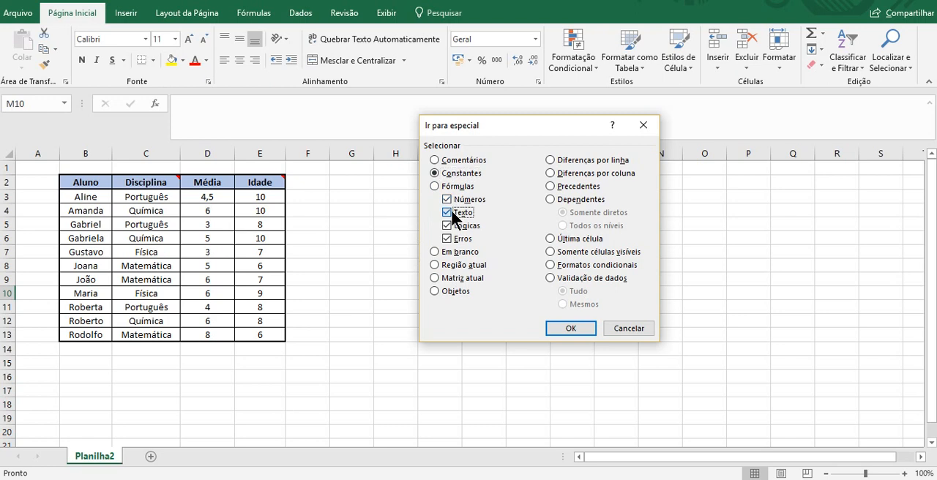
pyautogui.click(449, 239)
pyautogui.click(447, 225)
pyautogui.click(556, 328)
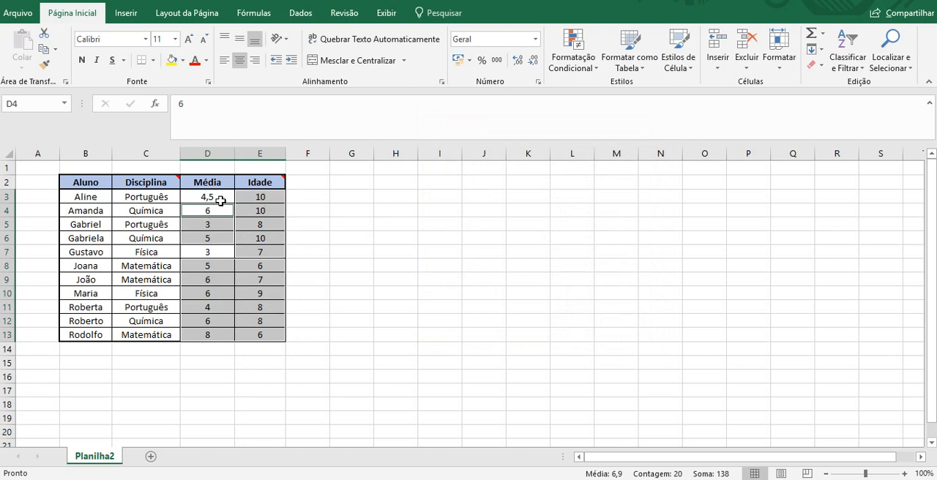
# Inspect the contents of the Média cells from D7 up to D3 for formulas.
pyautogui.click(225, 251)
pyautogui.press('Up')
pyautogui.press('Up')
pyautogui.press('Up')
pyautogui.press('Up')
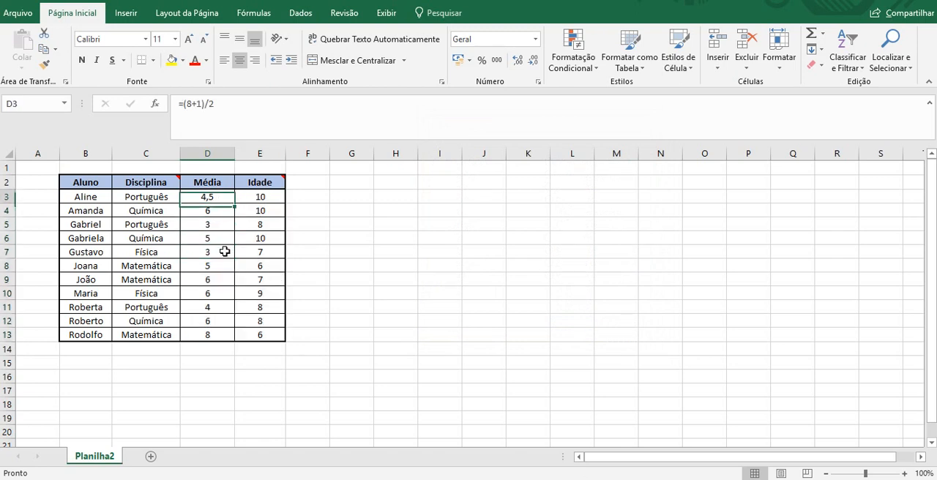
# From empty cell K7, use Go To Special to select the cells containing formulas.
pyautogui.click(539, 254)
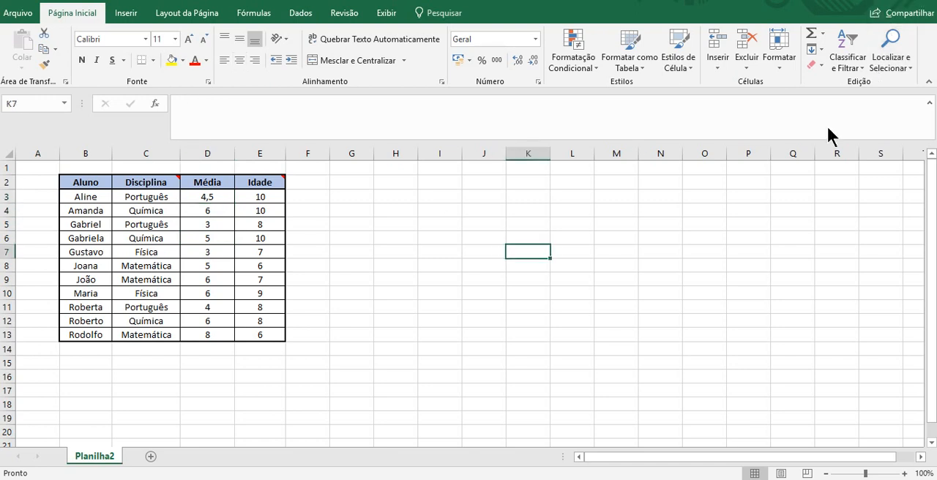
pyautogui.press('F5')
pyautogui.click(479, 307)
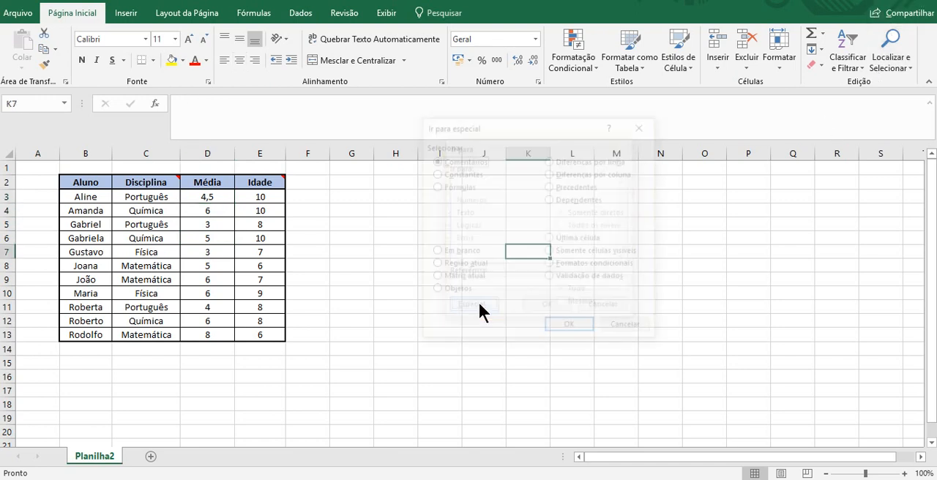
pyautogui.click(459, 188)
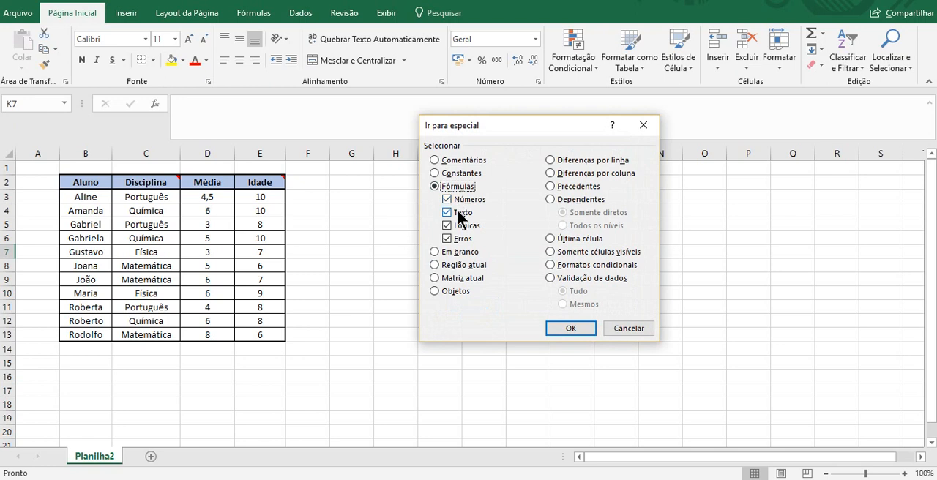
pyautogui.click(454, 226)
pyautogui.click(572, 329)
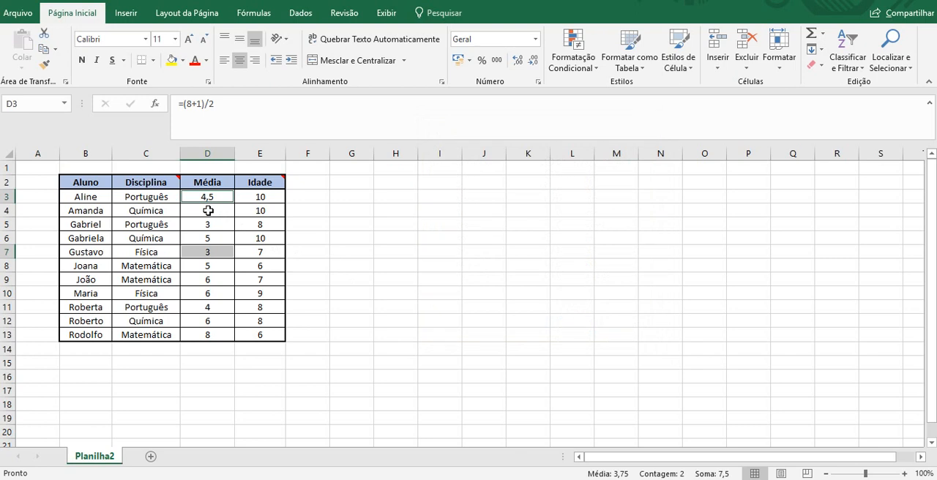
# Enter the example formula =10 in I5 and delete it again.
pyautogui.click(442, 225)
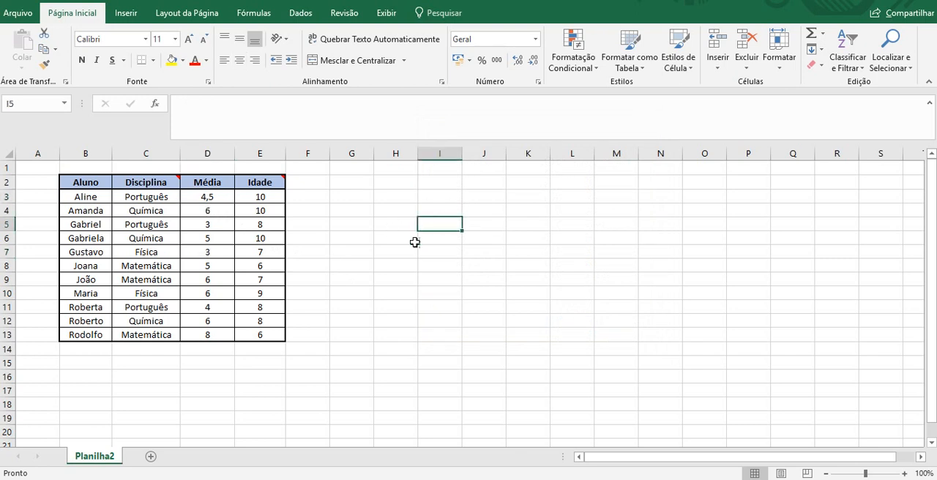
pyautogui.write('=10')
pyautogui.press('Return')
pyautogui.press('Up')
pyautogui.press('Delete')
# Use Go To Special from I5 to select the blank cells of the sheet's used area.
pyautogui.press('F5')
pyautogui.click(479, 307)
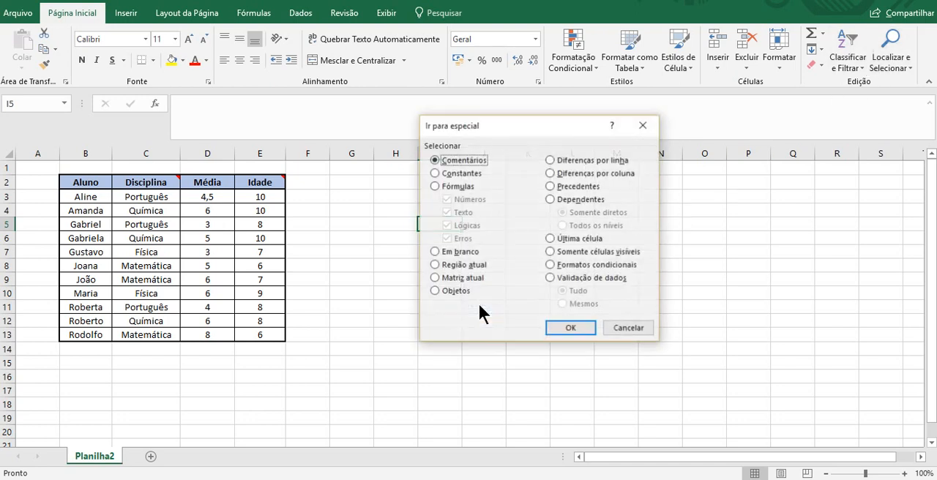
pyautogui.click(473, 257)
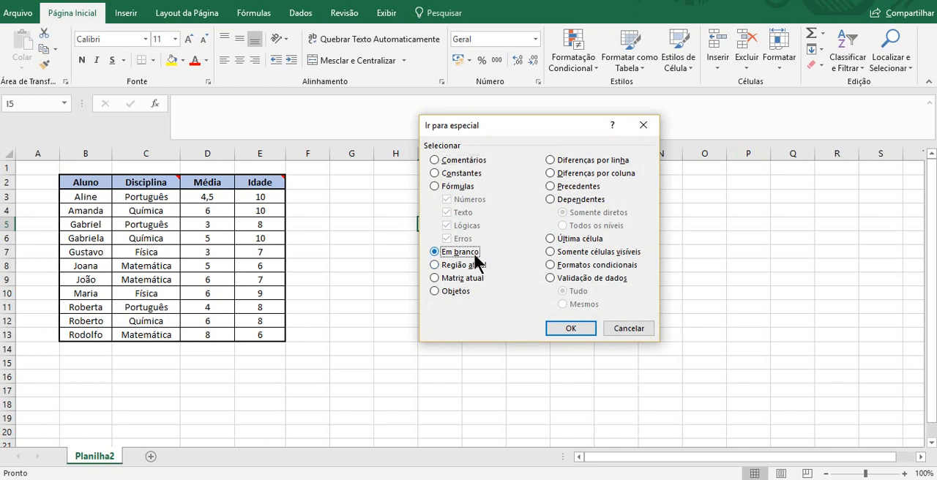
pyautogui.click(570, 328)
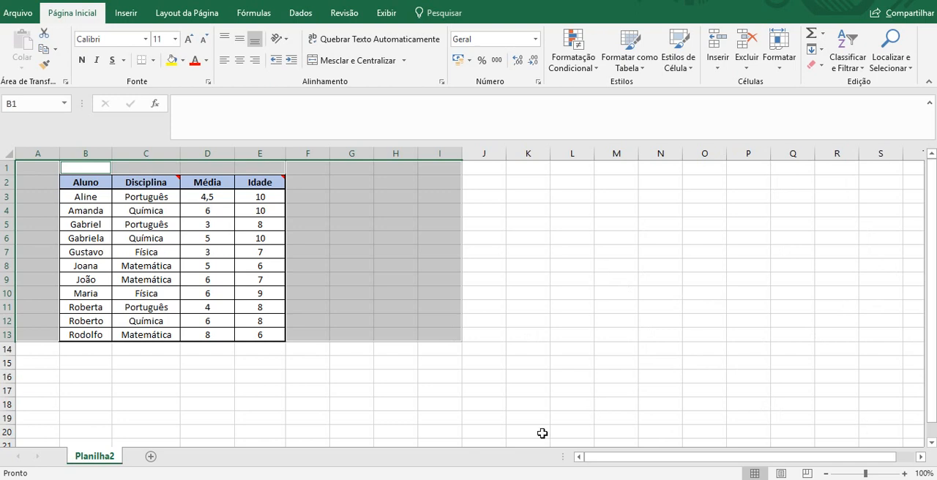
# Enter 10 in O19, delete it again, and move up to the empty cell O16.
pyautogui.click(708, 418)
pyautogui.write('10')
pyautogui.press('Return')
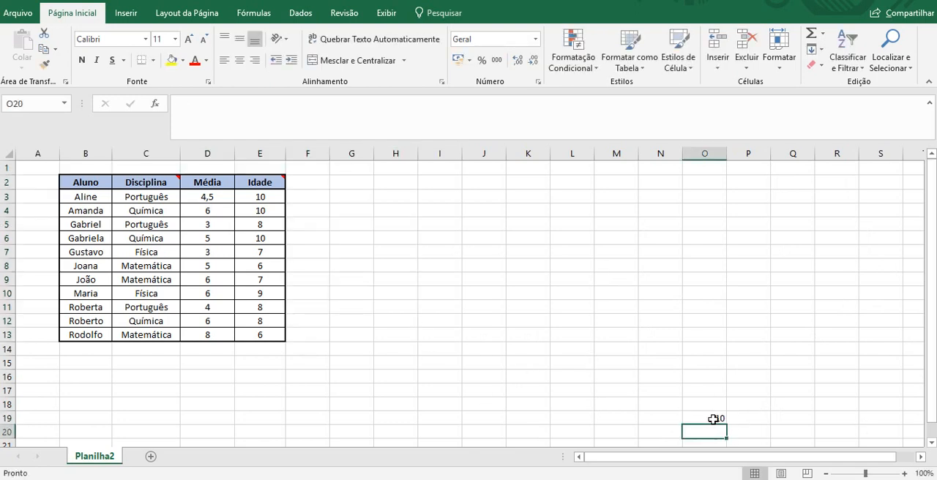
pyautogui.click(708, 418)
pyautogui.press('Delete')
pyautogui.press('Up')
pyautogui.press('Up')
pyautogui.press('Up')
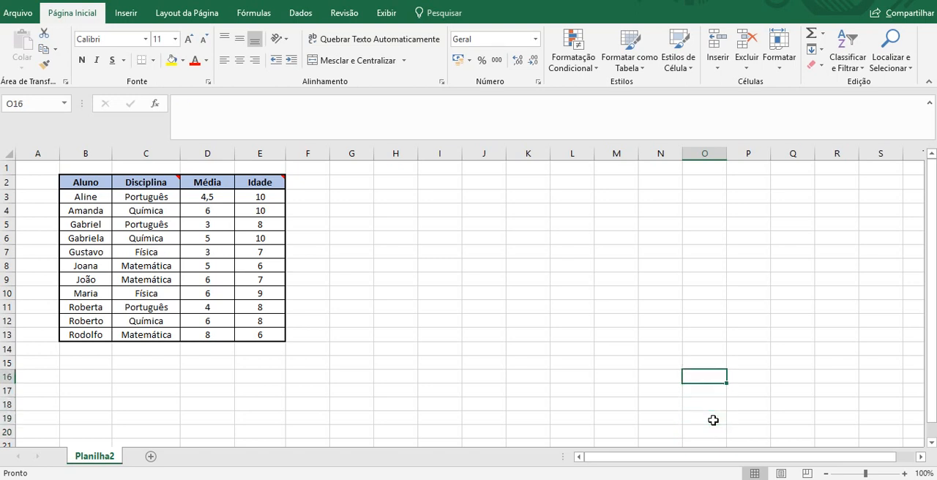
# Select the blank cells again with Go To Special from O16, and clear the selection by choosing K5.
pyautogui.click(864, 71)
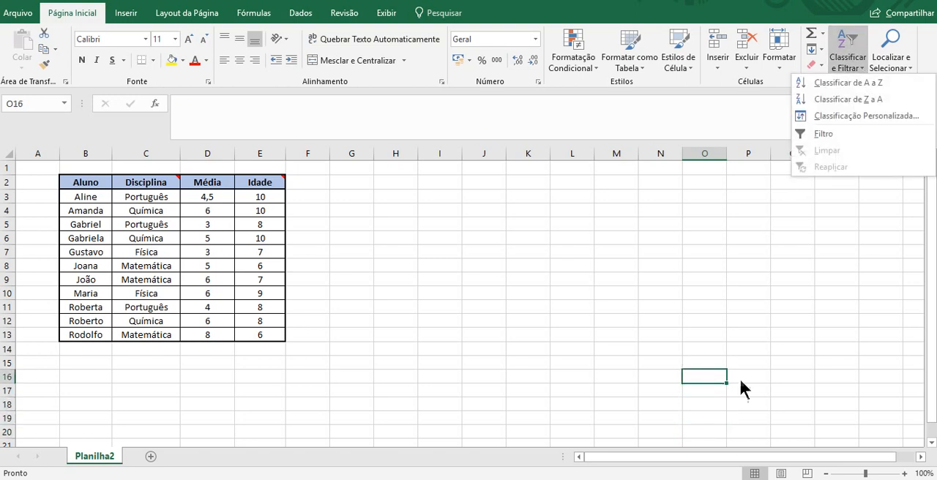
pyautogui.click(881, 65)
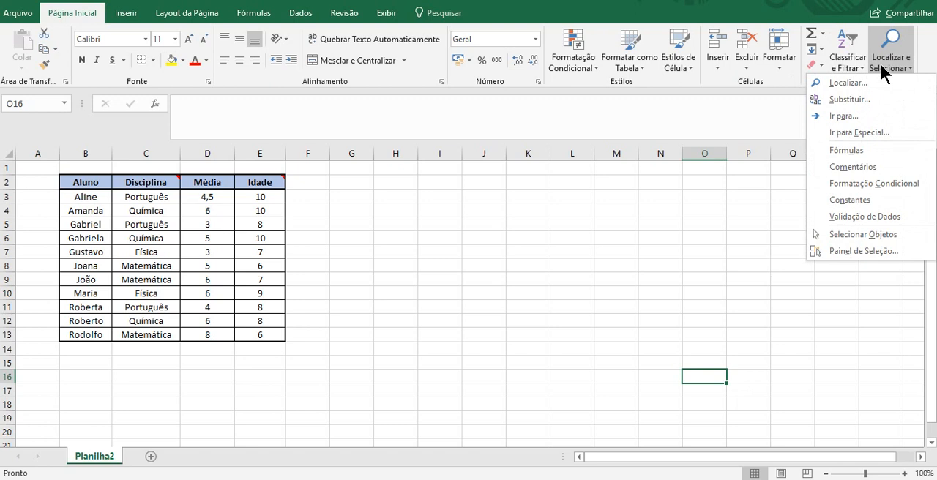
pyautogui.click(870, 133)
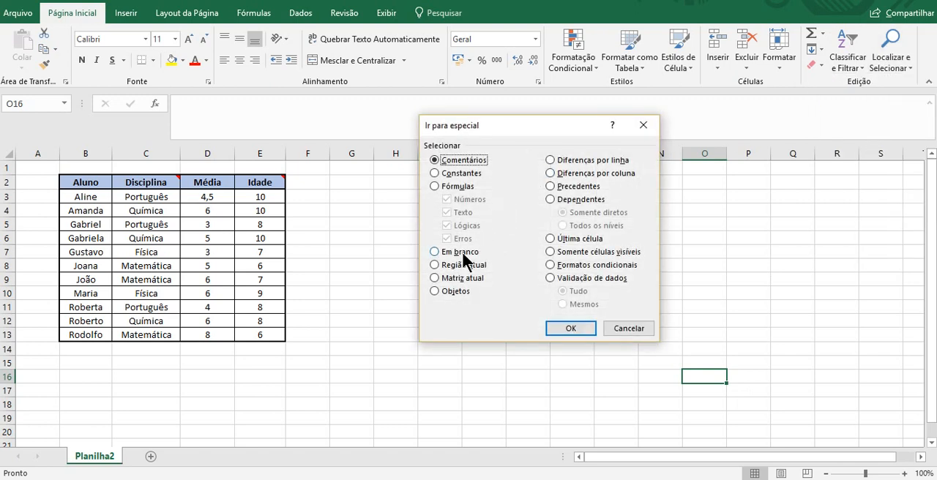
pyautogui.click(462, 251)
pyautogui.click(561, 324)
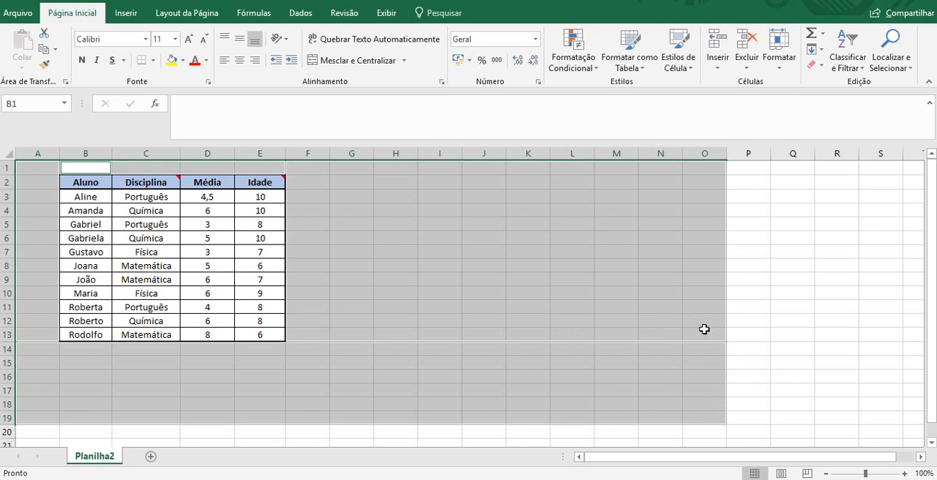
pyautogui.click(527, 223)
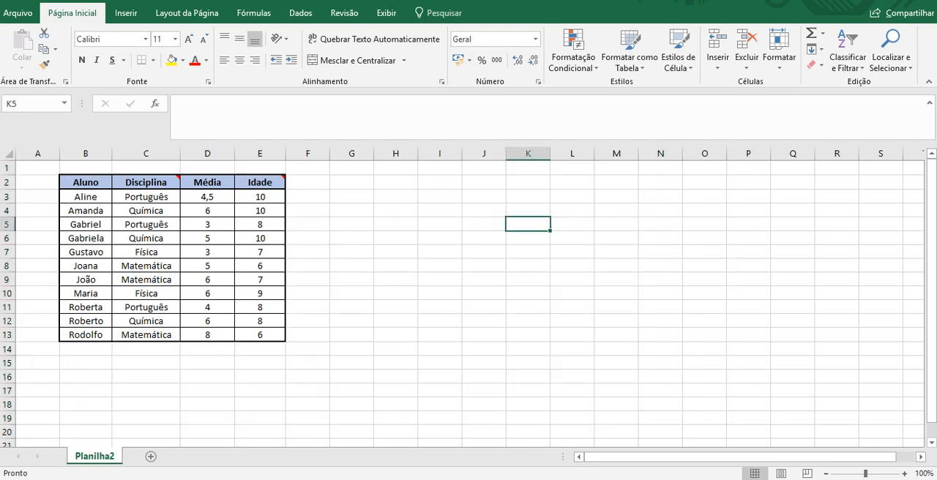
pyautogui.press('F5')
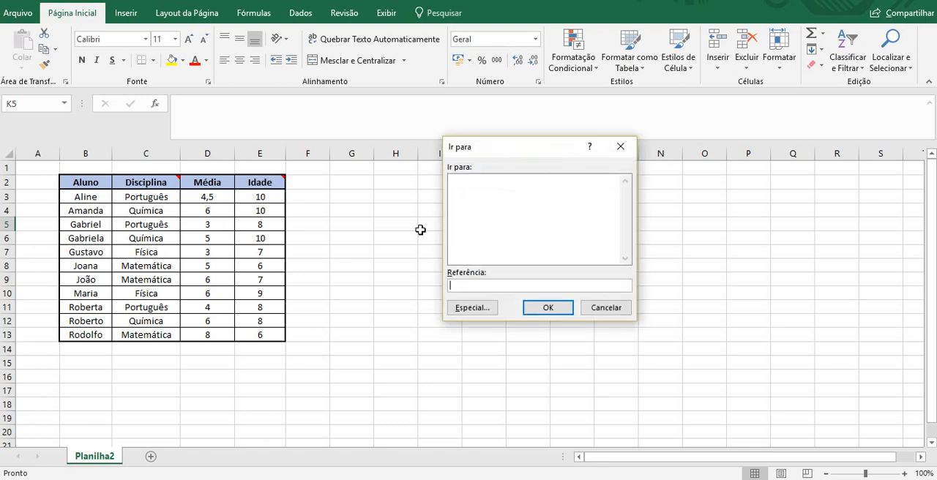
pyautogui.click(474, 313)
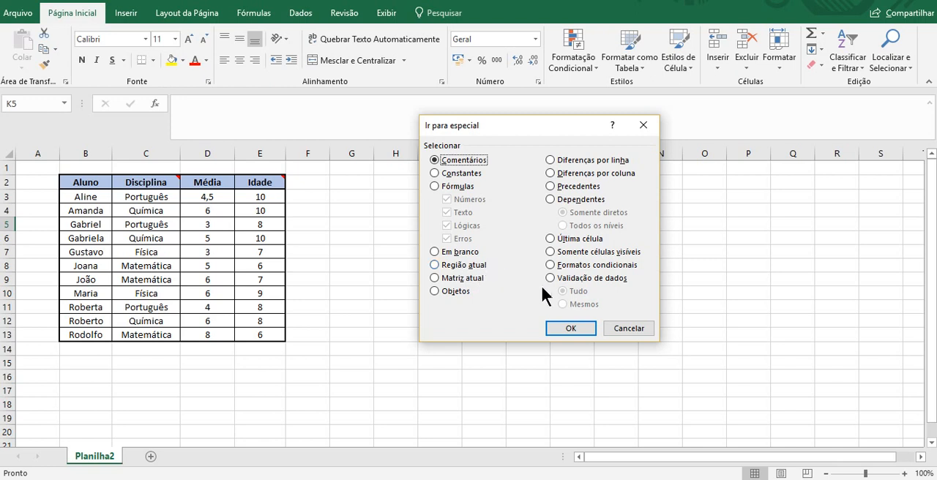
pyautogui.click(623, 327)
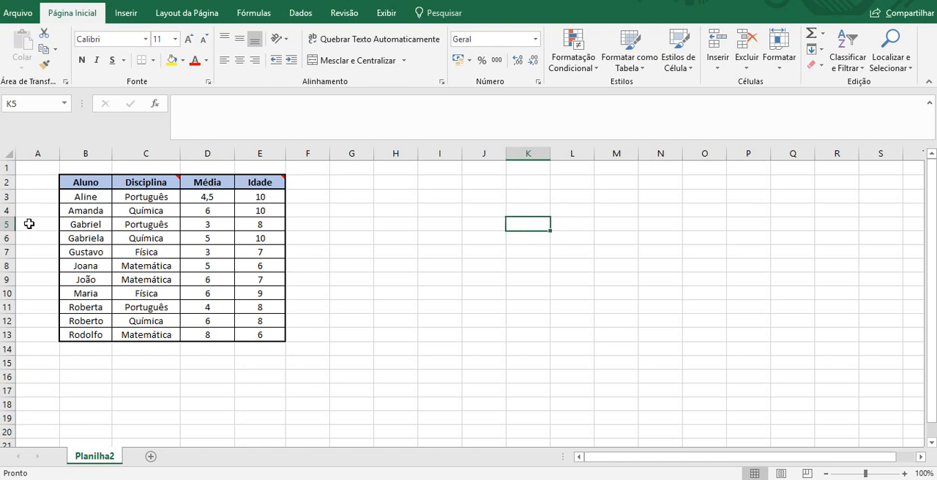
# Select the current region around A2 with Go To Special's Região atual option.
pyautogui.click(35, 182)
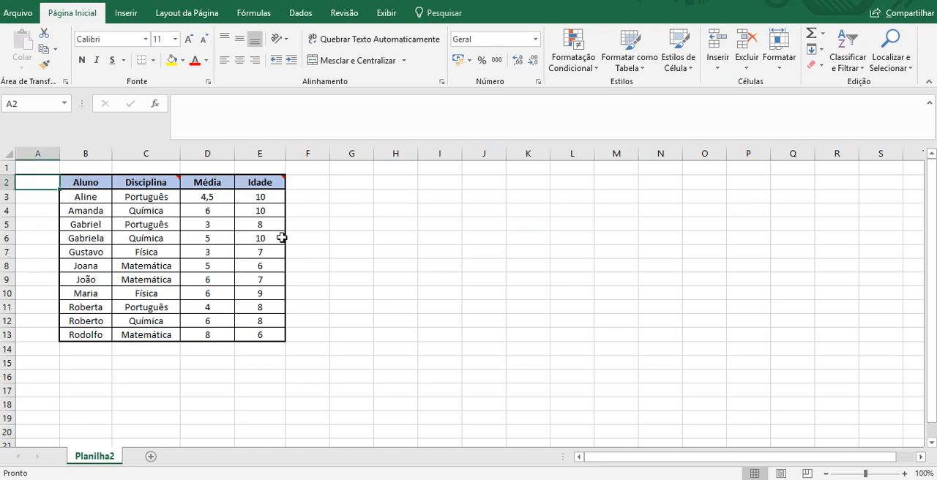
pyautogui.press('F5')
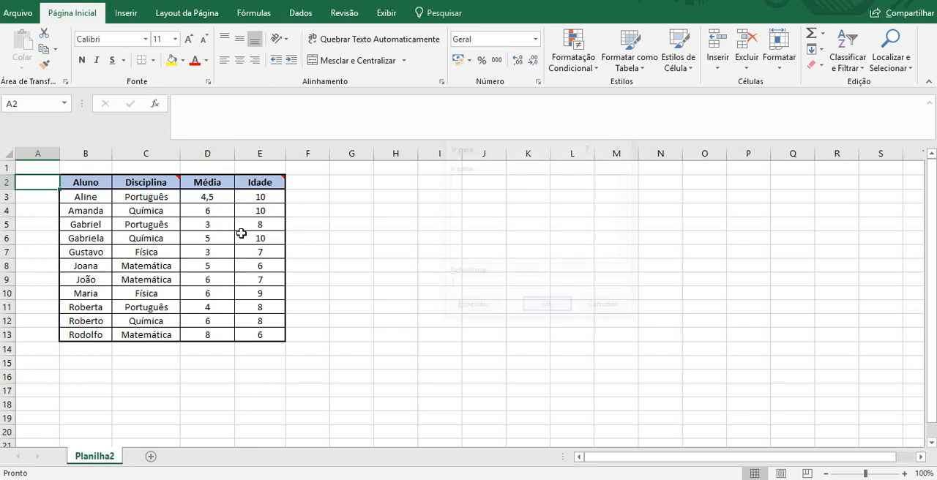
pyautogui.click(469, 308)
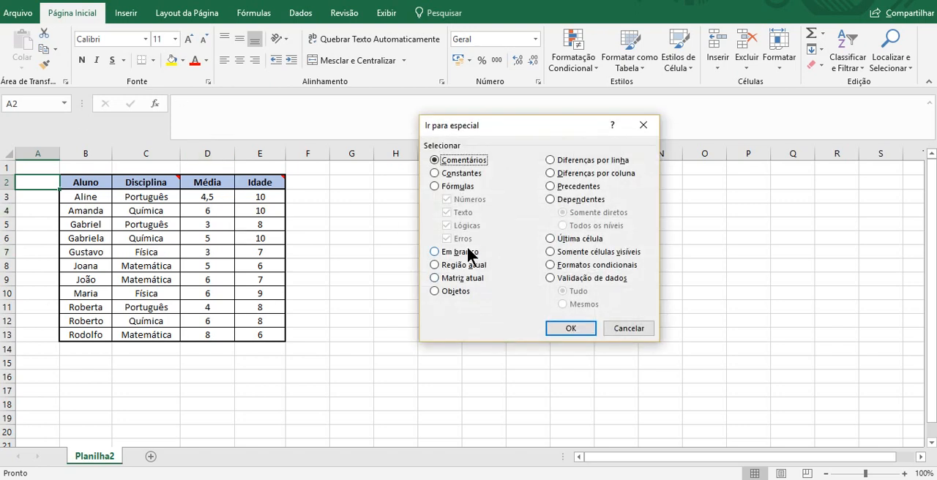
pyautogui.click(466, 266)
pyautogui.click(573, 327)
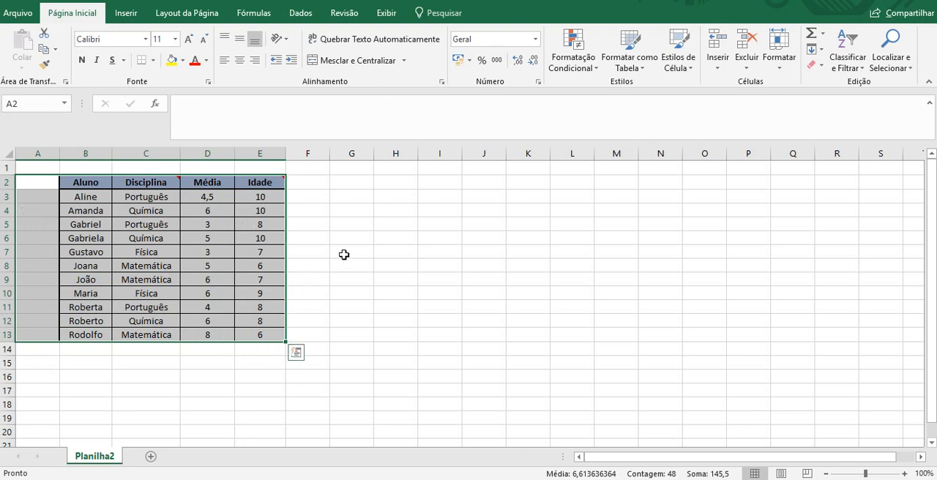
# Enter the sample text g in F5, adjacent to the student table.
pyautogui.click(302, 223)
pyautogui.write('g')
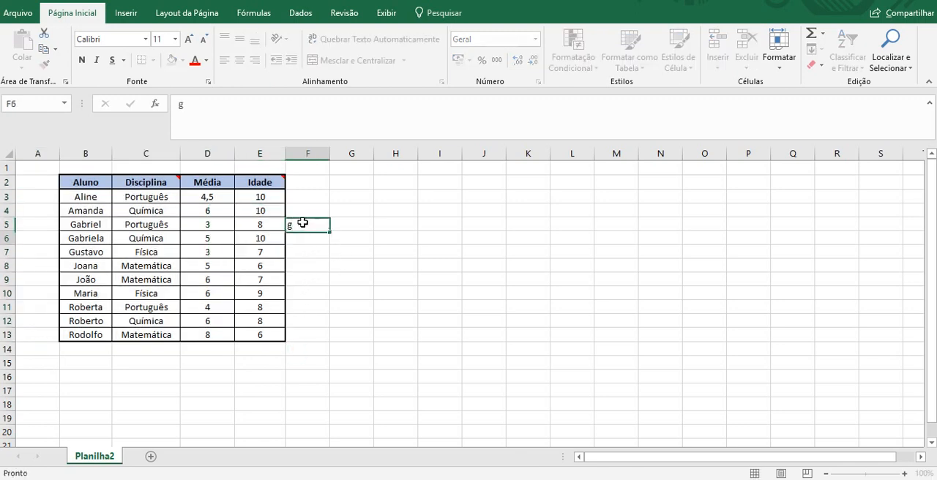
pyautogui.press('Return')
# Select the current region from A2 again with Go To Special, and delete the sample text from F5.
pyautogui.click(44, 181)
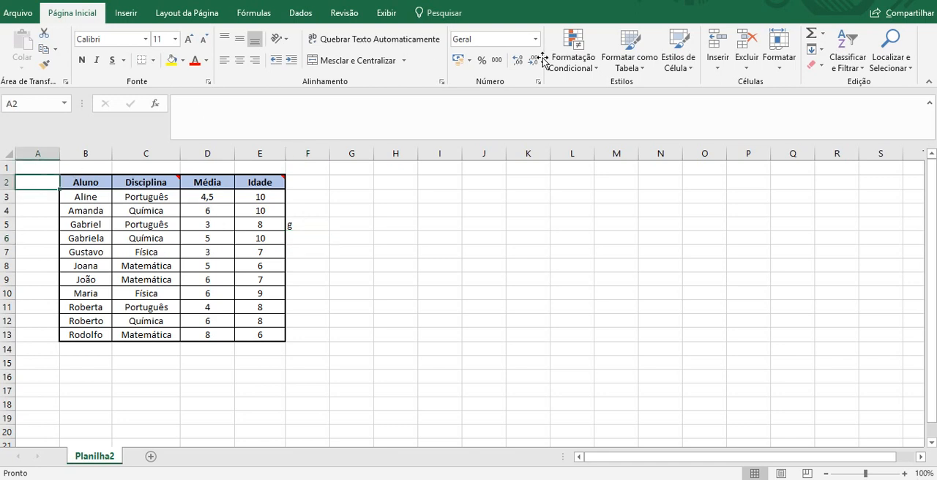
pyautogui.press('F5')
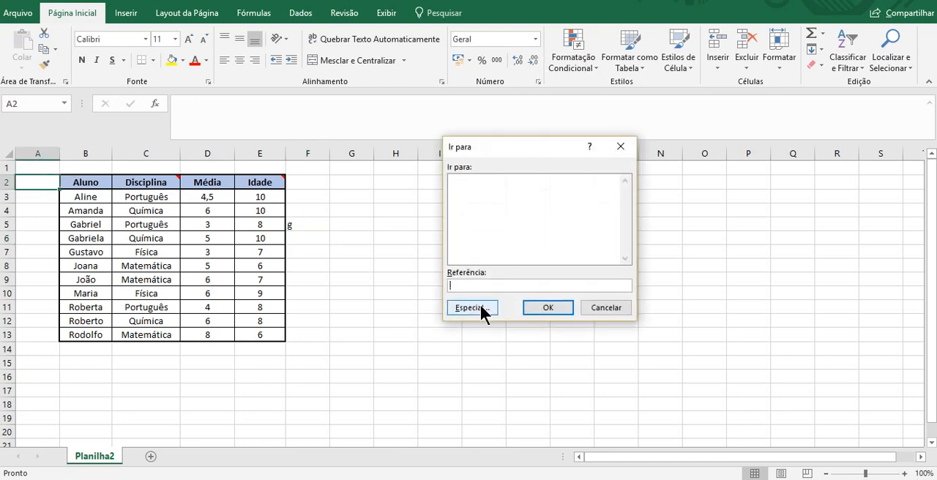
pyautogui.click(480, 308)
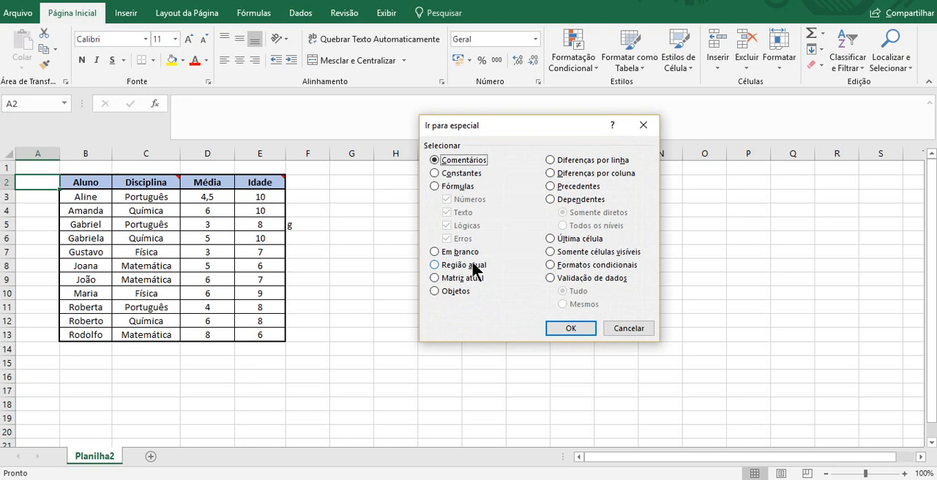
pyautogui.click(469, 265)
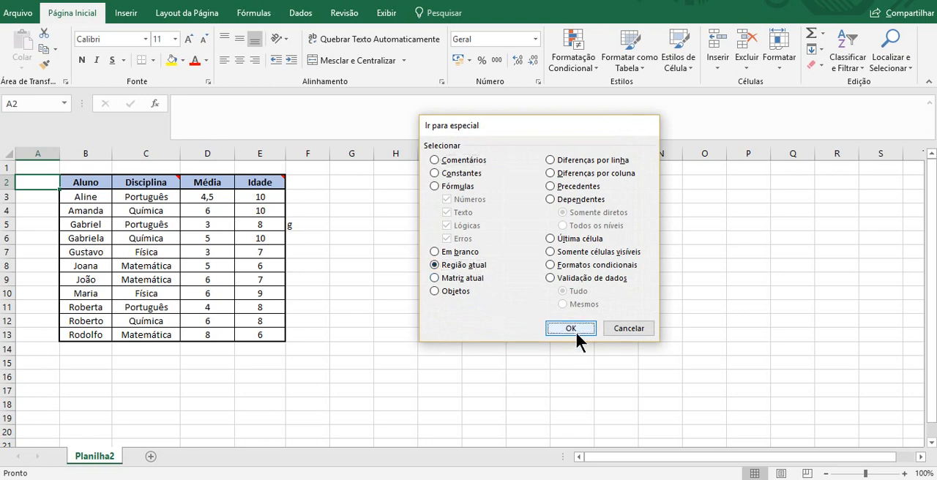
pyautogui.click(570, 328)
pyautogui.click(313, 228)
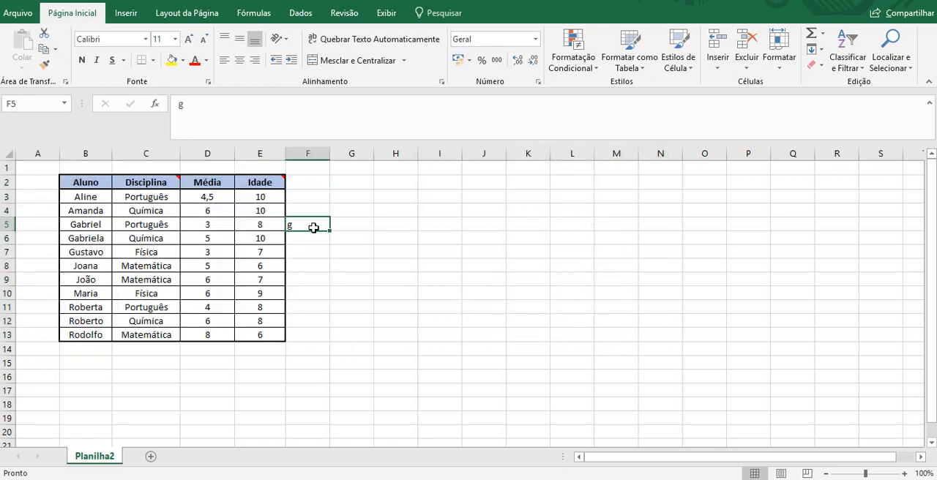
pyautogui.press('Right')
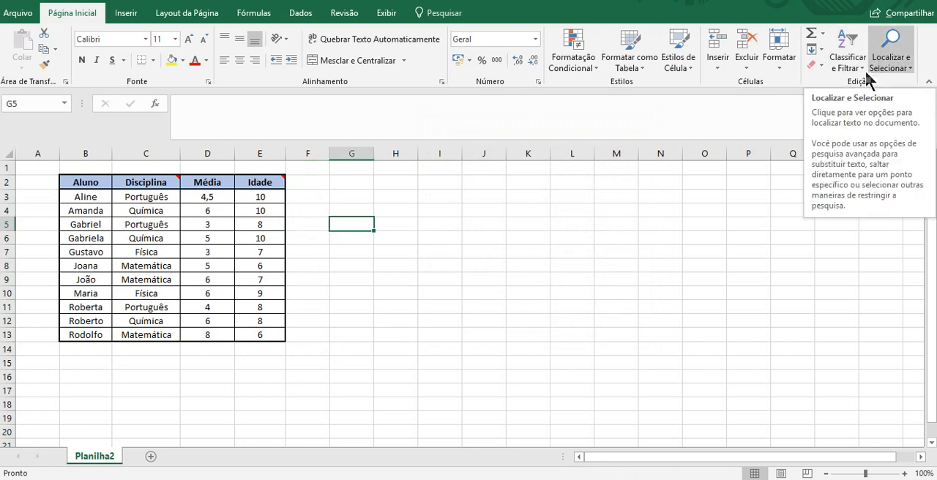
pyautogui.hotkey('ctrl', 'g')
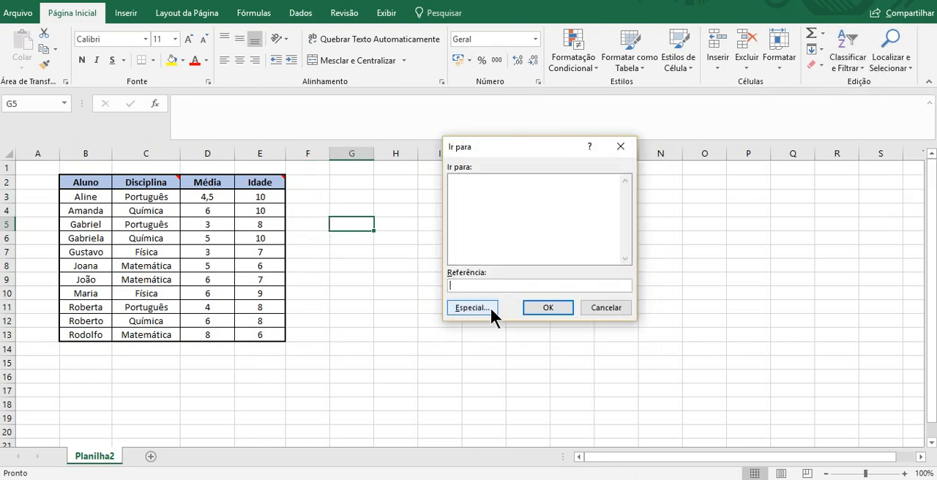
pyautogui.click(489, 308)
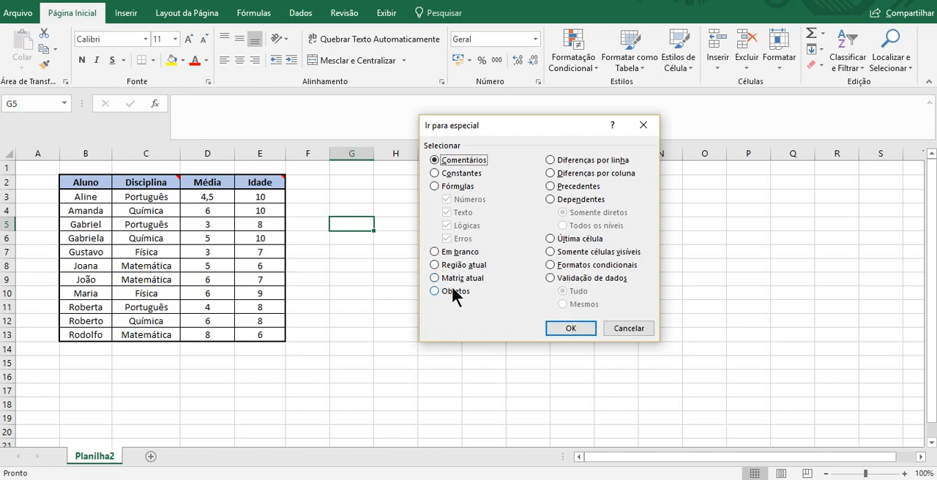
pyautogui.click(453, 291)
pyautogui.click(630, 328)
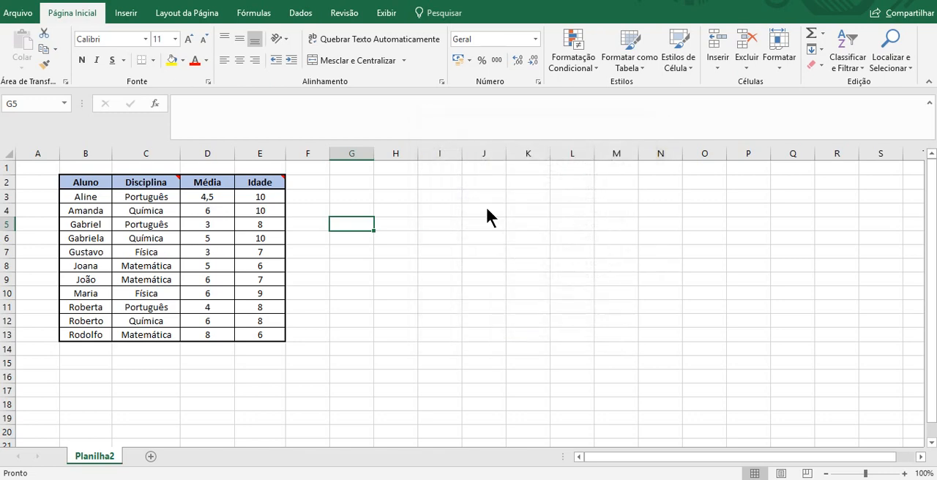
# Draw a rectangle shape about 4.66 cm high and 4.37 cm wide, and move it over columns L to N near row 1.
pyautogui.click(485, 208)
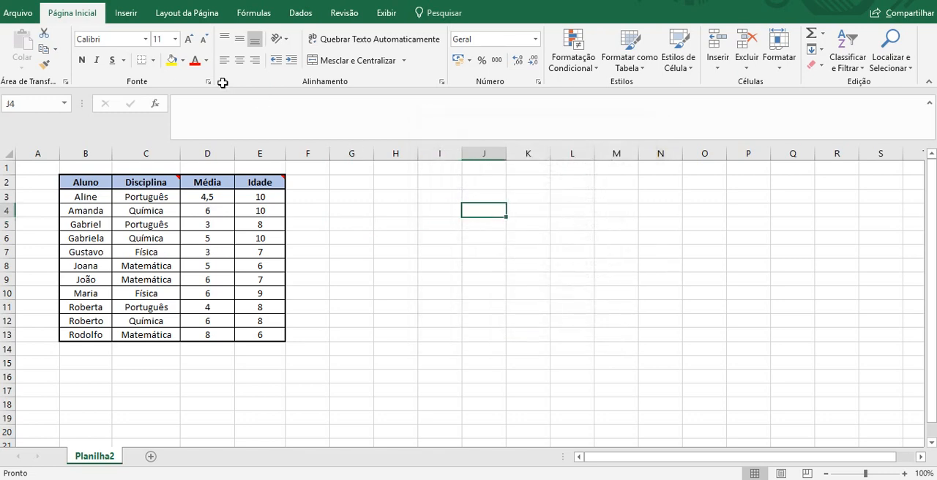
pyautogui.click(254, 13)
pyautogui.click(136, 15)
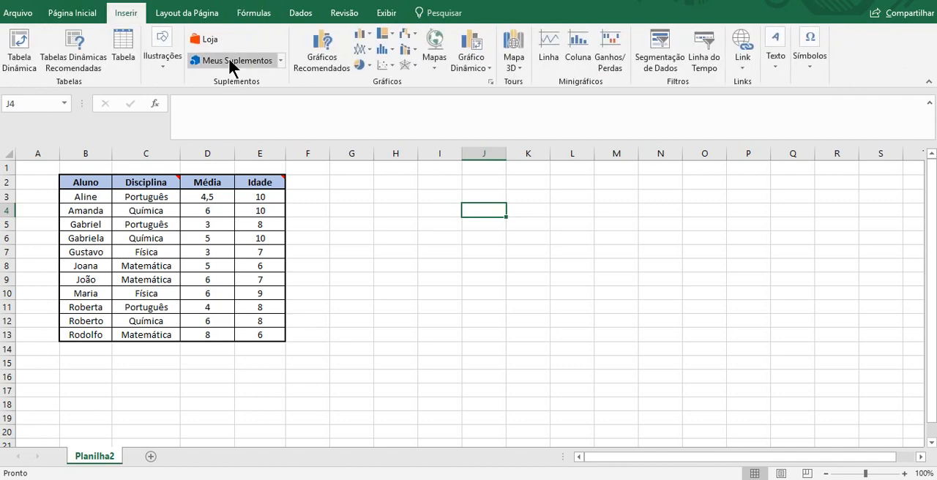
pyautogui.click(176, 63)
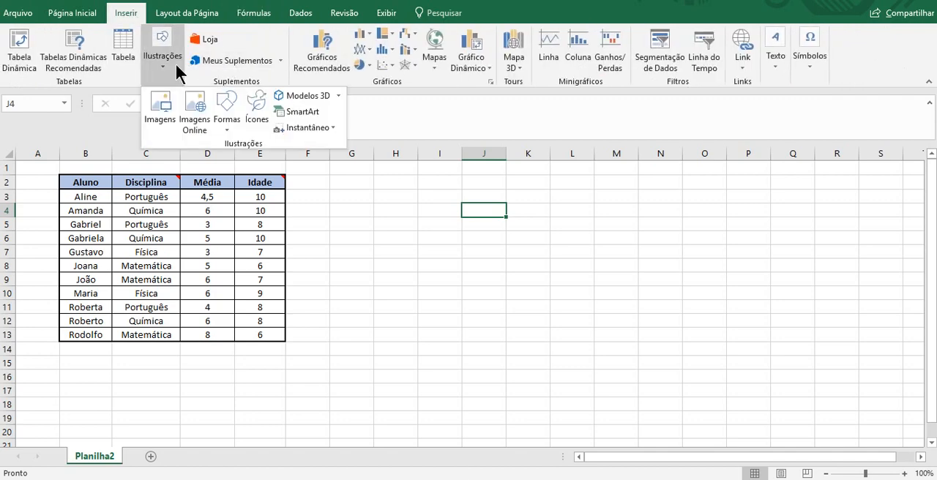
pyautogui.click(233, 122)
pyautogui.click(262, 159)
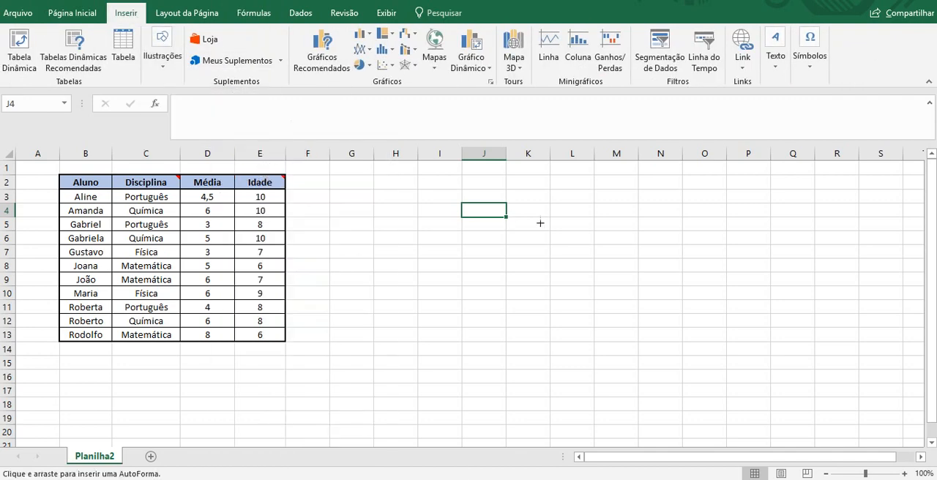
pyautogui.moveTo(540, 223); pyautogui.dragTo(654, 345)
pyautogui.moveTo(622, 270); pyautogui.dragTo(644, 211)
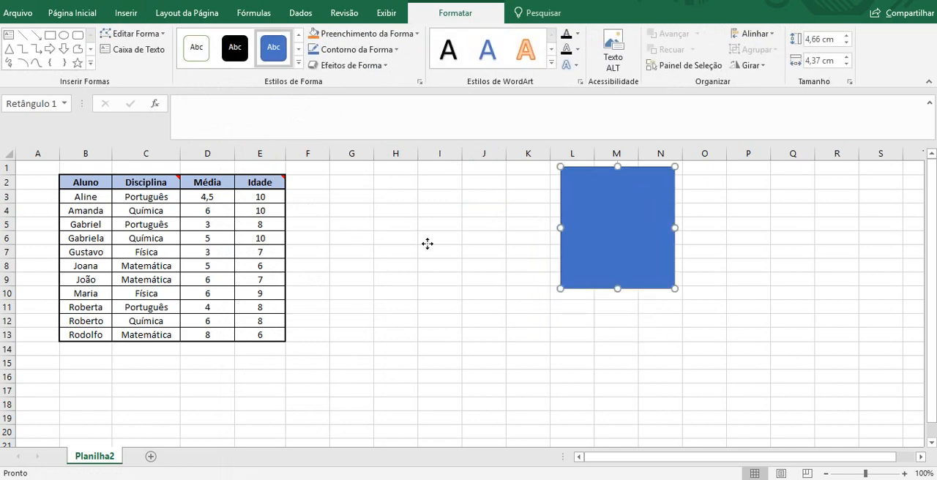
# Copy the rectangle, paste it, and place the copy over columns H to J, around rows 9 to 17.
pyautogui.click(428, 243)
pyautogui.click(614, 226)
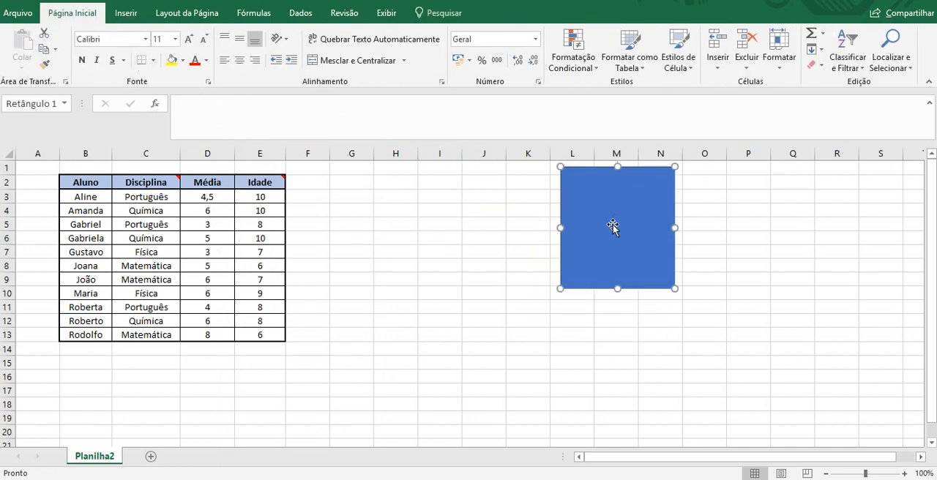
pyautogui.hotkey('ctrl', 'c')
pyautogui.click(478, 278)
pyautogui.hotkey('ctrl', 'v')
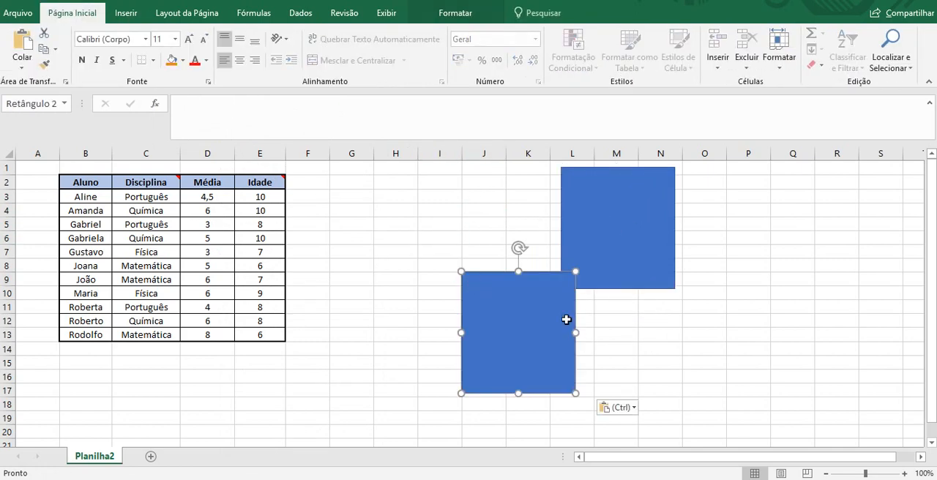
pyautogui.moveTo(539, 334); pyautogui.dragTo(454, 338)
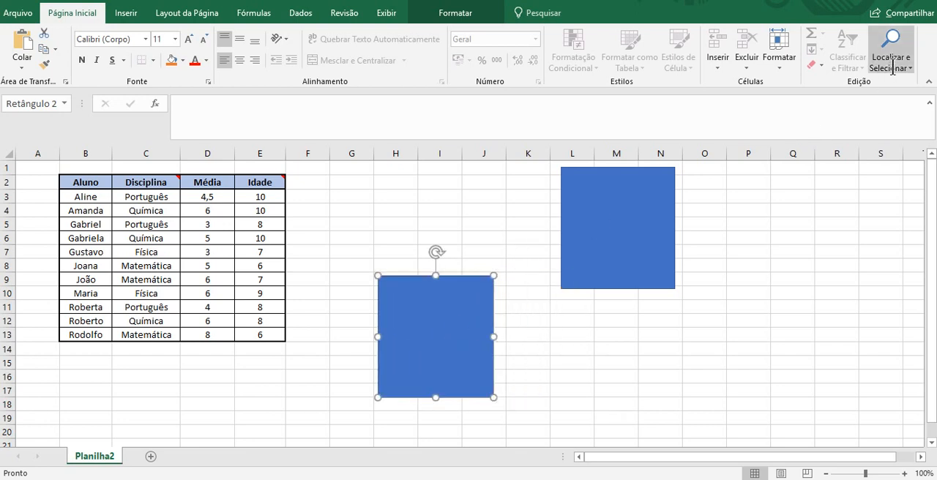
# Select all objects on the sheet with Go To Special and delete both rectangles.
pyautogui.click(891, 67)
pyautogui.click(884, 134)
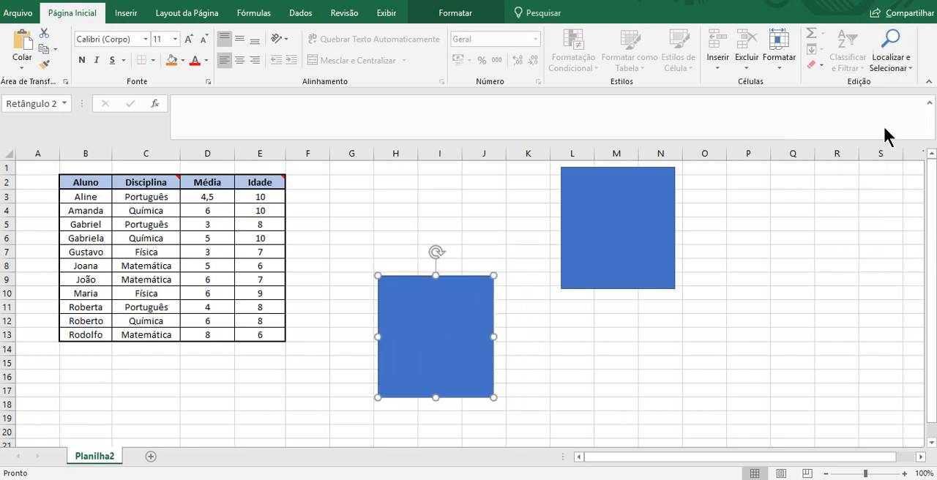
pyautogui.click(465, 290)
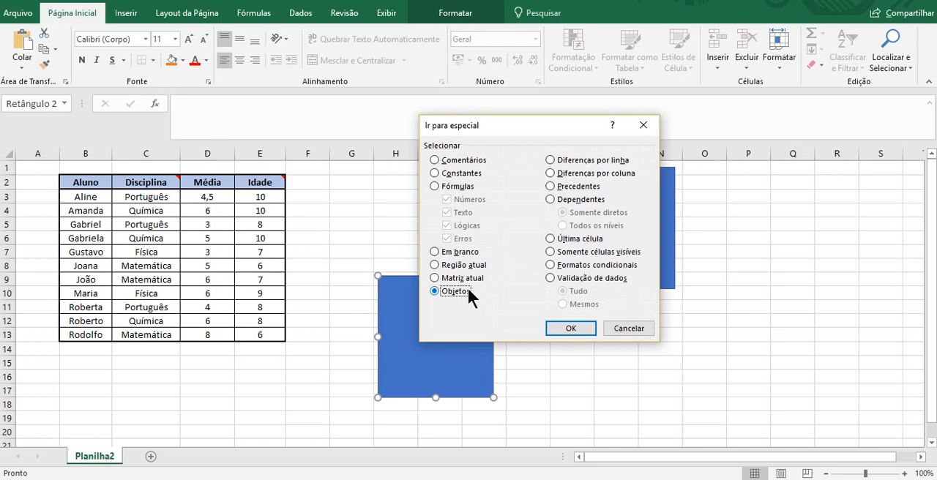
pyautogui.click(570, 328)
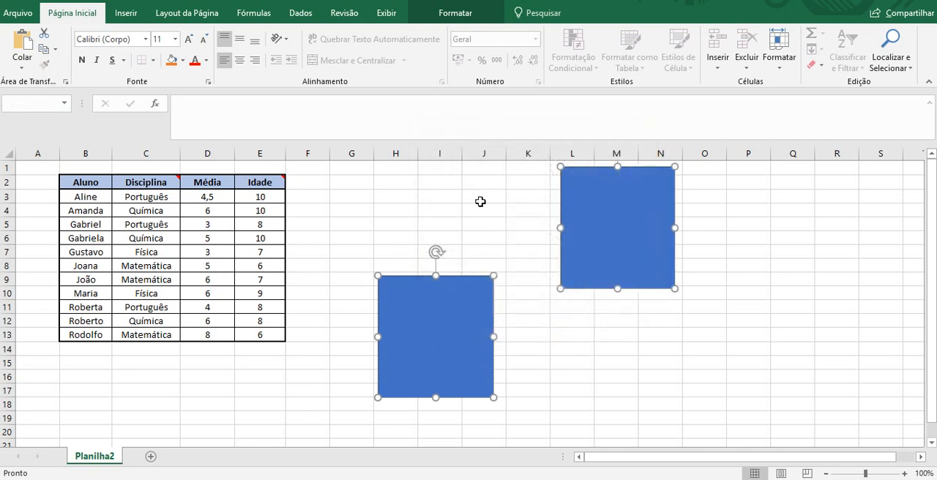
pyautogui.press('Delete')
pyautogui.click(616, 168)
pyautogui.press('F5')
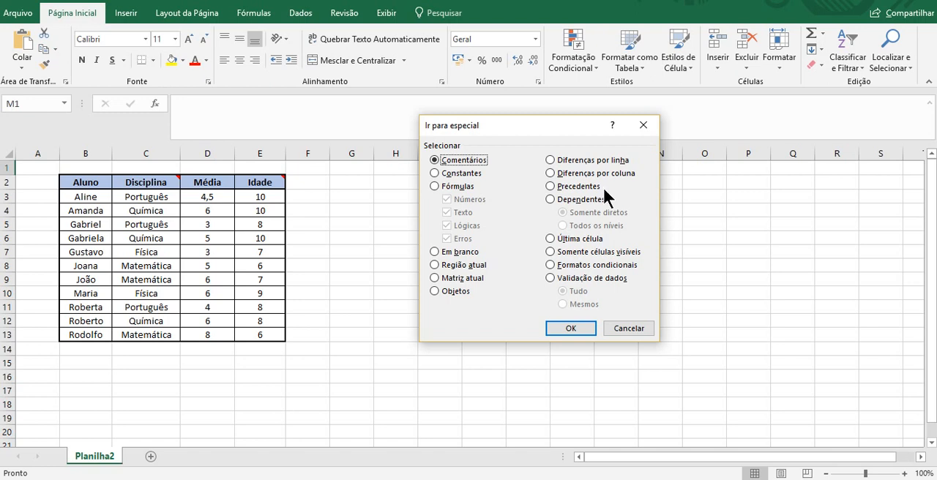
pyautogui.click(630, 328)
# Enter 3 in every cell of I4:I13 and across J4:O4.
pyautogui.click(404, 211)
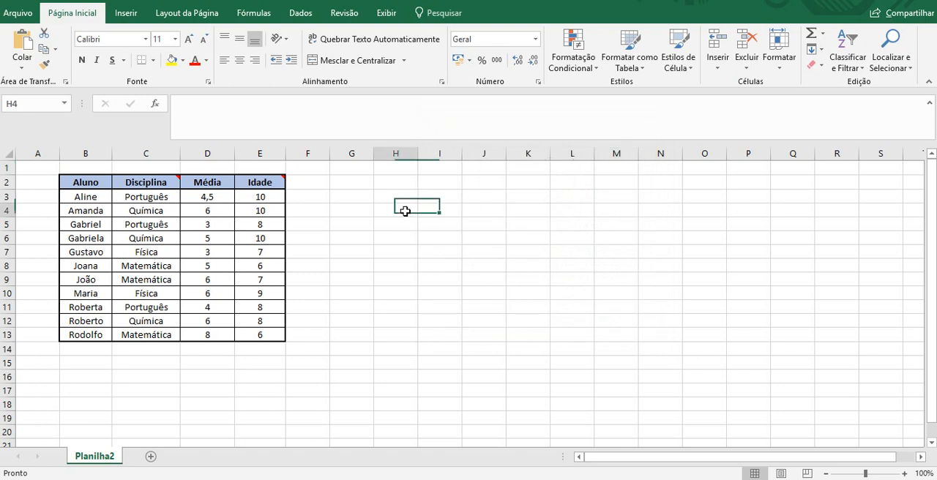
pyautogui.press('Right')
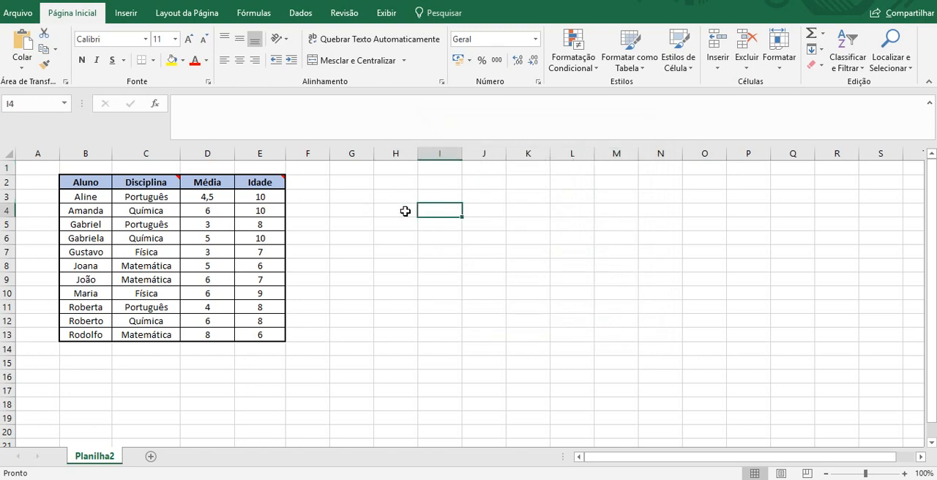
pyautogui.write('3 3 3 3 3 3 3 ')
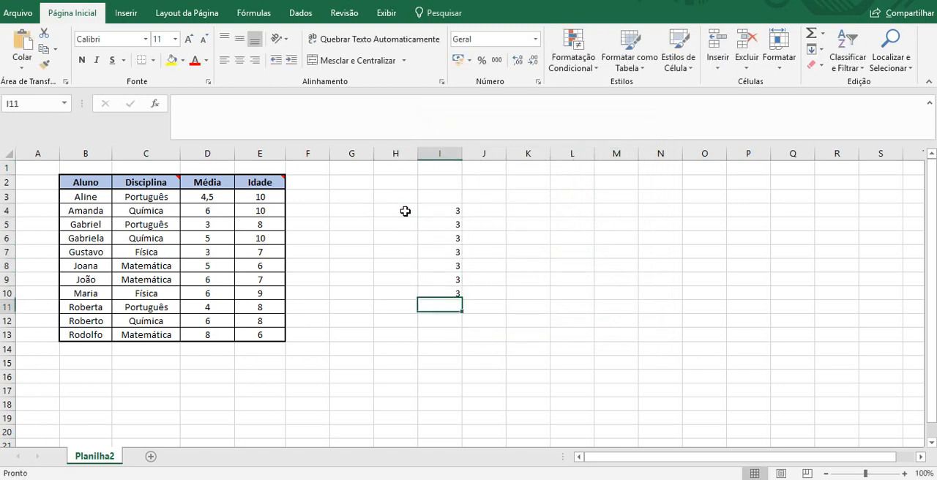
pyautogui.write('3 3 3')
pyautogui.click(489, 208)
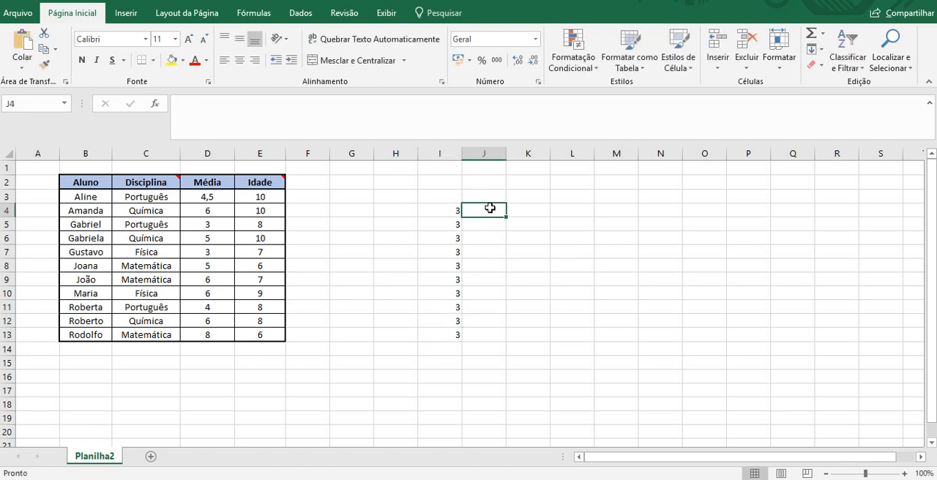
pyautogui.write('3\t3\t3\t3\t3\t3')
pyautogui.press('Down')
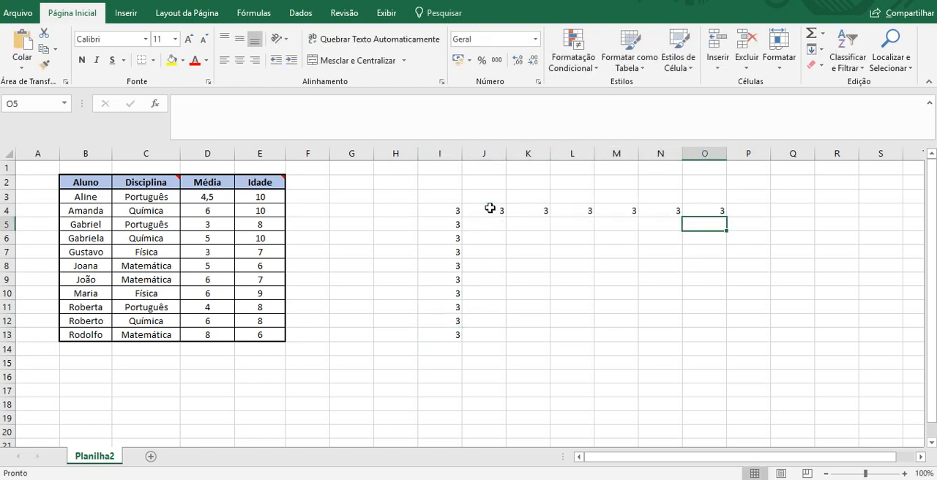
# Change I9 to 4 and I7 to 5 in the column of sample values.
pyautogui.press('Left')
pyautogui.press('Left')
pyautogui.press('Left')
pyautogui.press('Left')
pyautogui.press('Left')
pyautogui.press('Left')
pyautogui.press('Left')
pyautogui.press('Down')
pyautogui.press('Down')
pyautogui.press('Down')
pyautogui.press('Down')
pyautogui.press('Right')
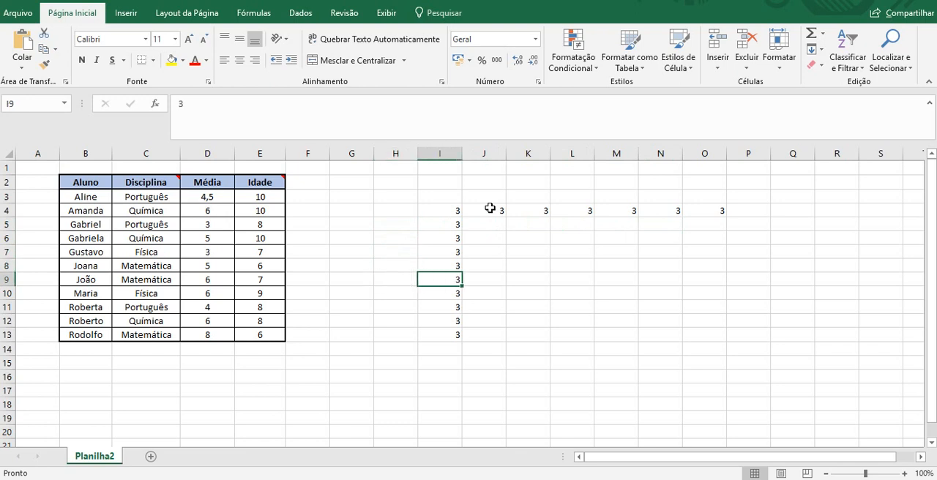
pyautogui.write('4')
pyautogui.press('Up')
pyautogui.press('Up')
pyautogui.write('5')
pyautogui.press('Up')
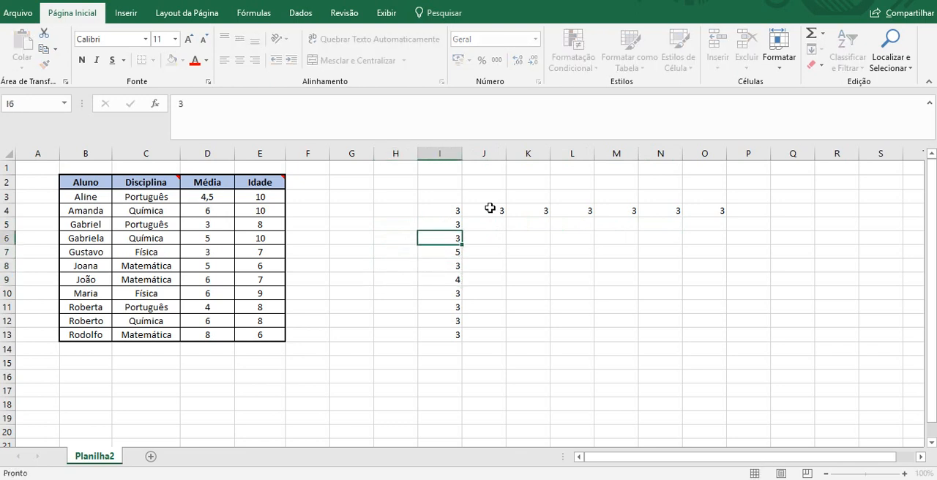
# Change K4 to 2 and N4 to 1 in the row of sample values.
pyautogui.press('Right')
pyautogui.press('Right')
pyautogui.press('Right')
pyautogui.press('Up')
pyautogui.press('Up')
pyautogui.press('Left')
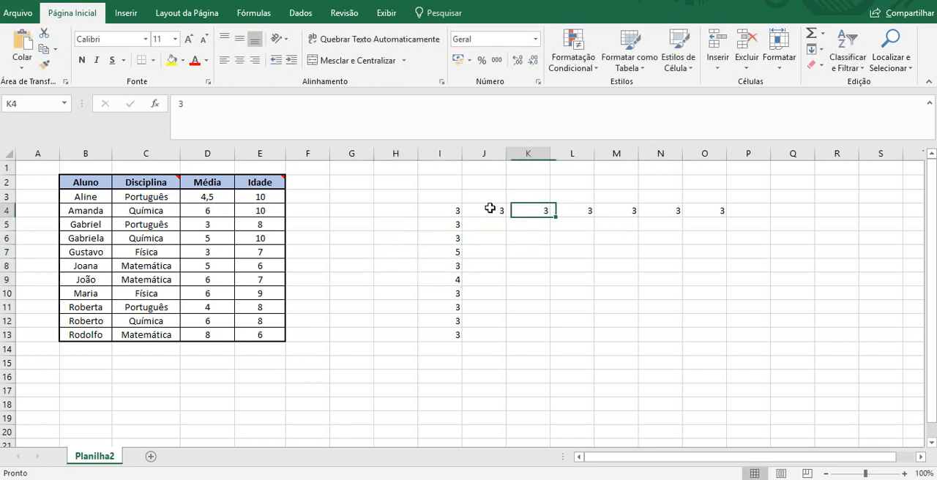
pyautogui.write('2')
pyautogui.press('Right')
pyautogui.press('Right')
pyautogui.press('Right')
pyautogui.write('1')
pyautogui.press('Return')
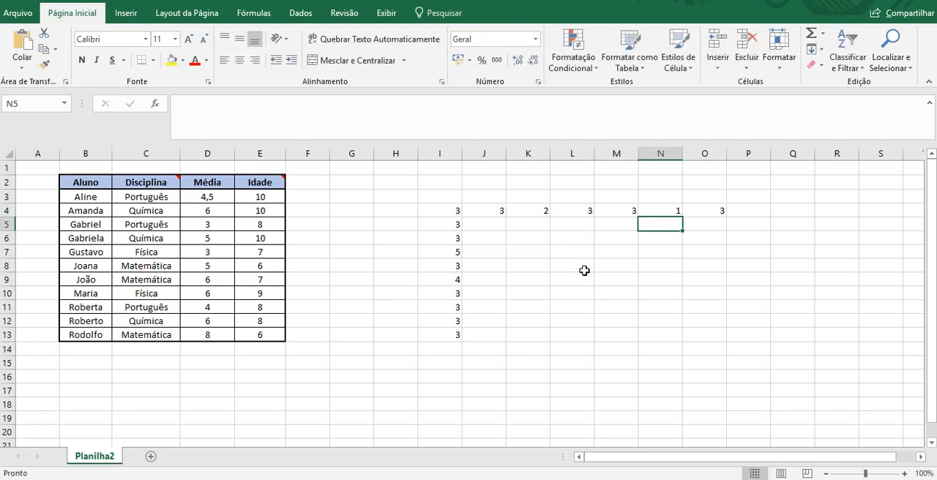
# Select the cells in I4:I13 that differ from the first value using Go To Special's column differences option.
pyautogui.click(584, 270)
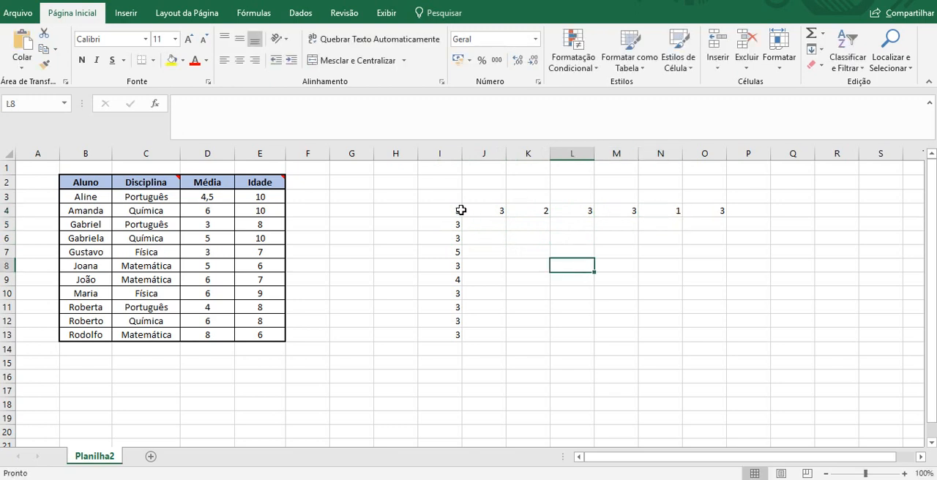
pyautogui.moveTo(460, 210); pyautogui.dragTo(449, 333)
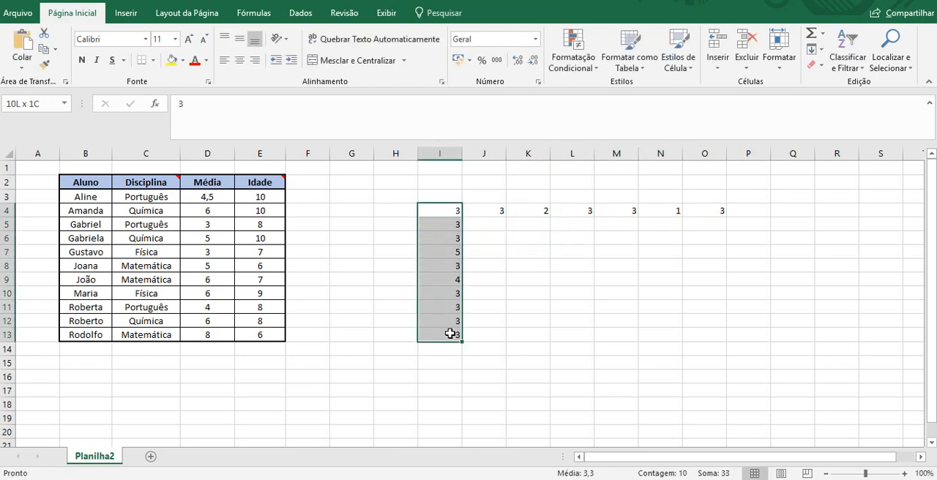
pyautogui.press('F5')
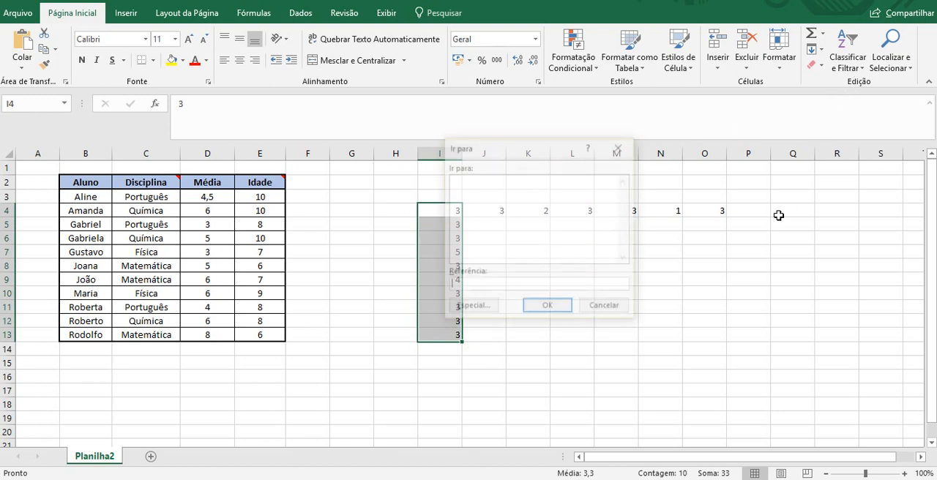
pyautogui.click(483, 307)
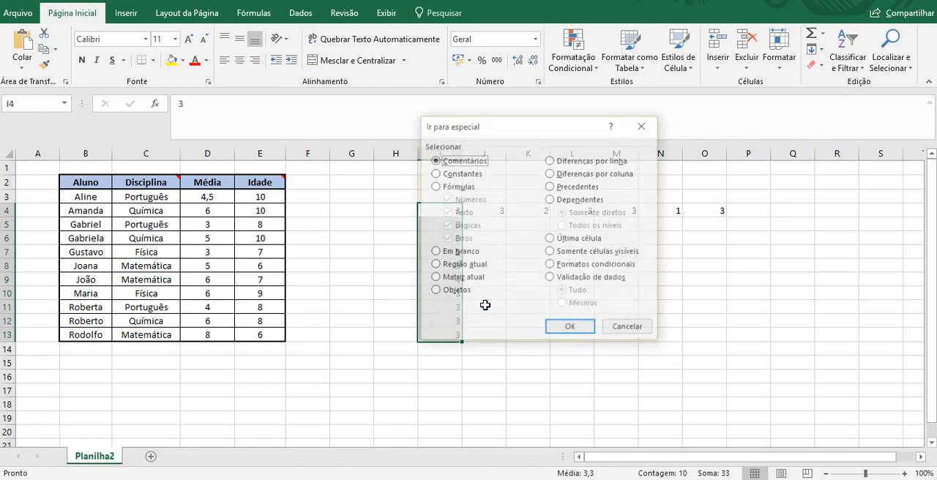
pyautogui.click(570, 174)
pyautogui.moveTo(562, 127); pyautogui.dragTo(760, 143)
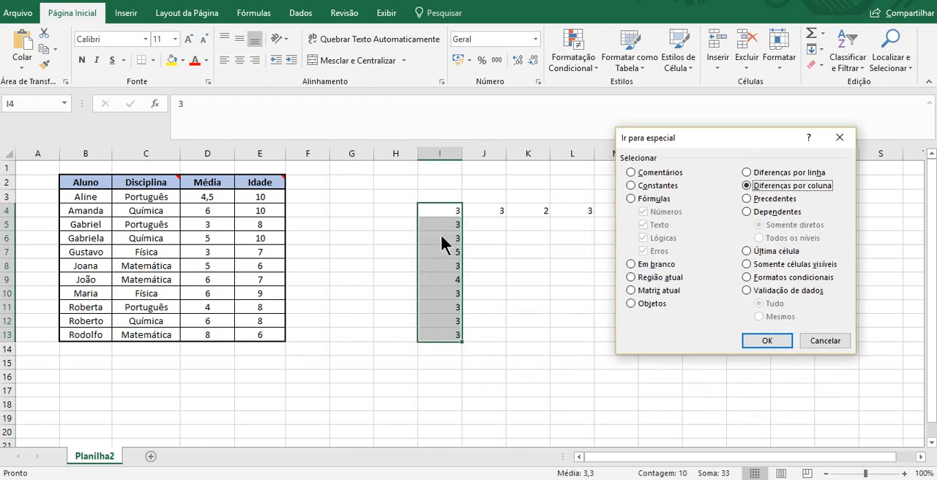
pyautogui.click(755, 341)
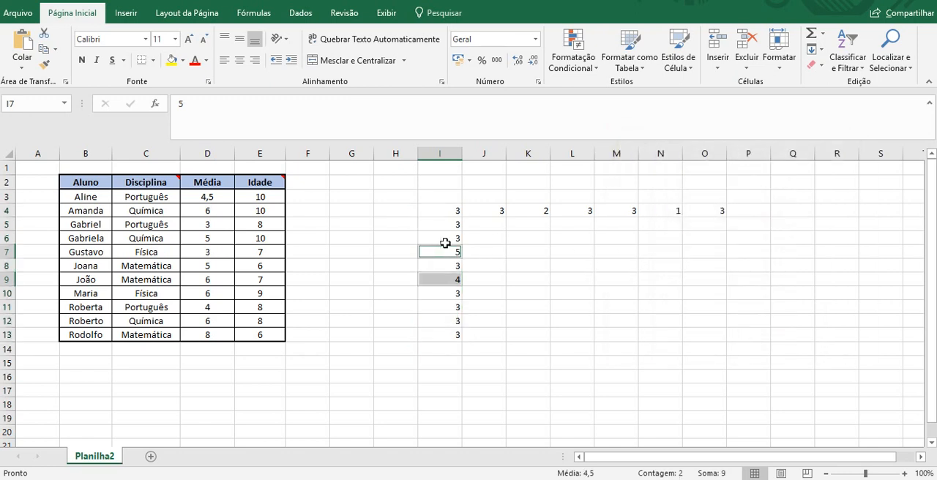
# Select the cells in I4:O4 that differ from the first value using Go To Special's row differences option.
pyautogui.moveTo(454, 210); pyautogui.dragTo(717, 208)
pyautogui.hotkey('ctrl', 'g')
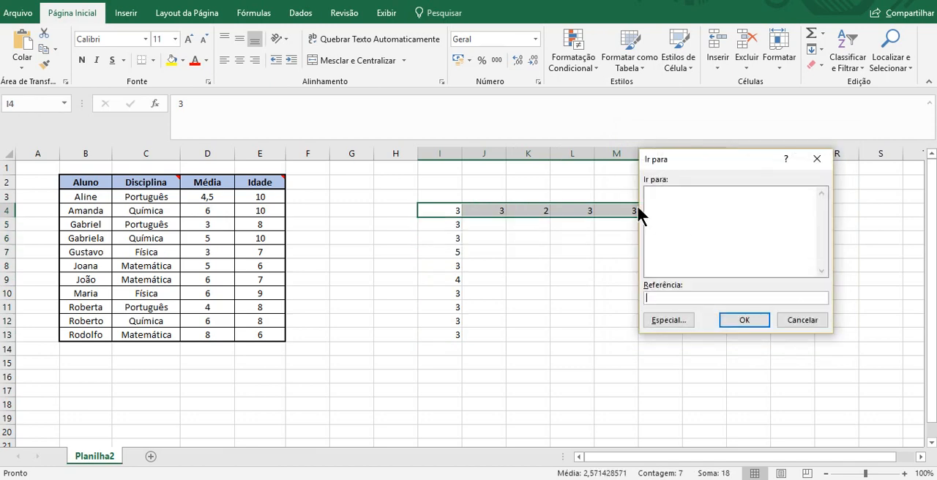
pyautogui.click(670, 320)
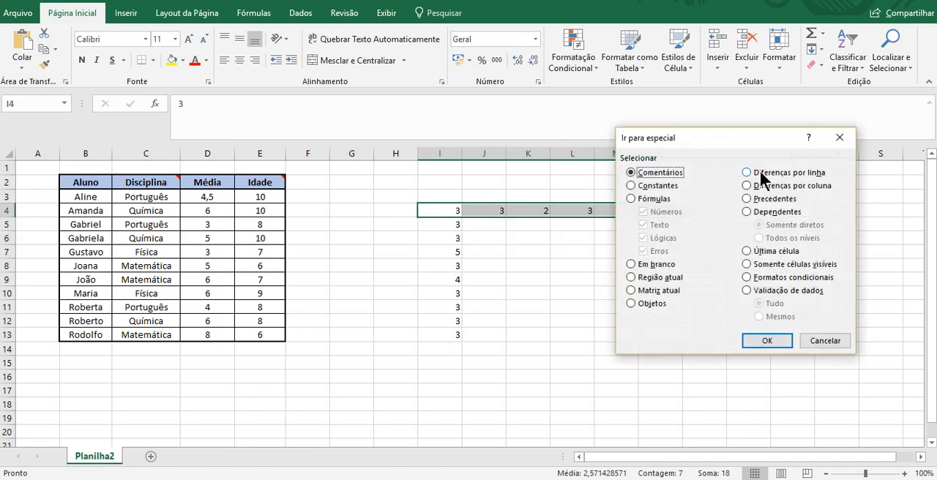
pyautogui.click(759, 172)
pyautogui.click(777, 342)
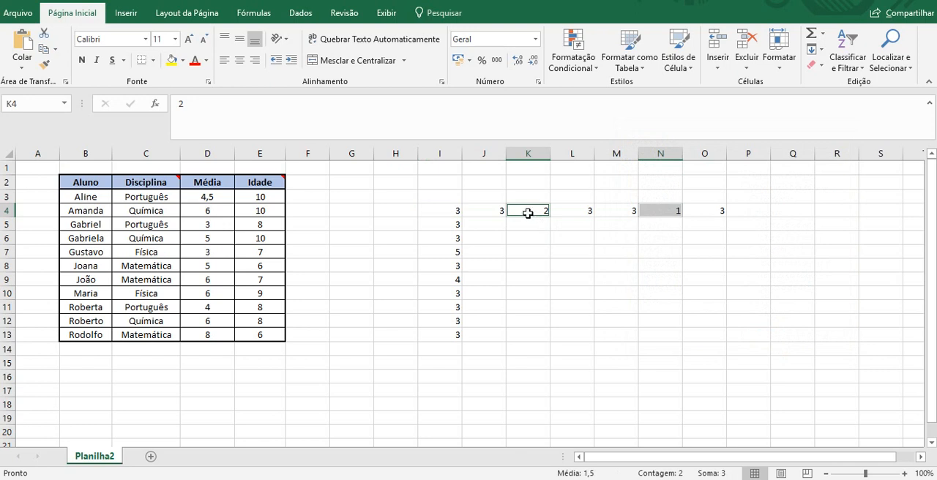
pyautogui.click(584, 261)
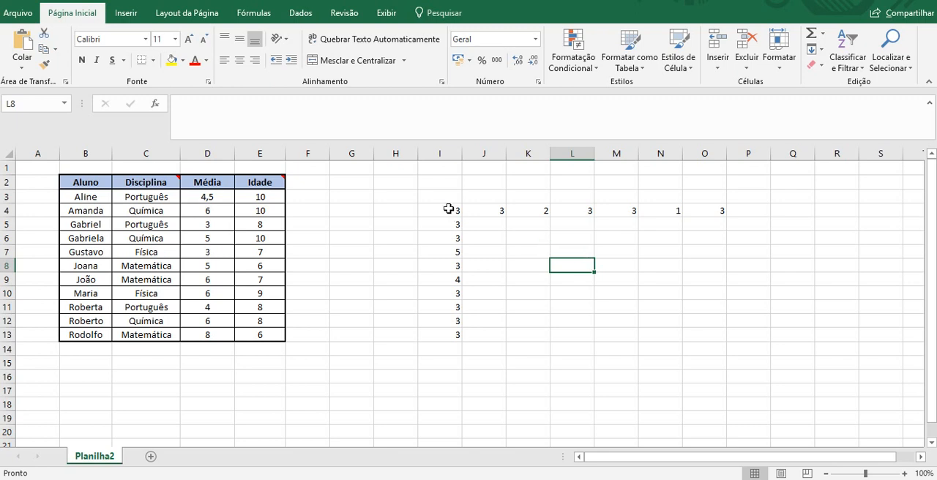
# Change I6 to 3,1 and format it to display no decimal places.
pyautogui.moveTo(460, 210); pyautogui.dragTo(453, 238)
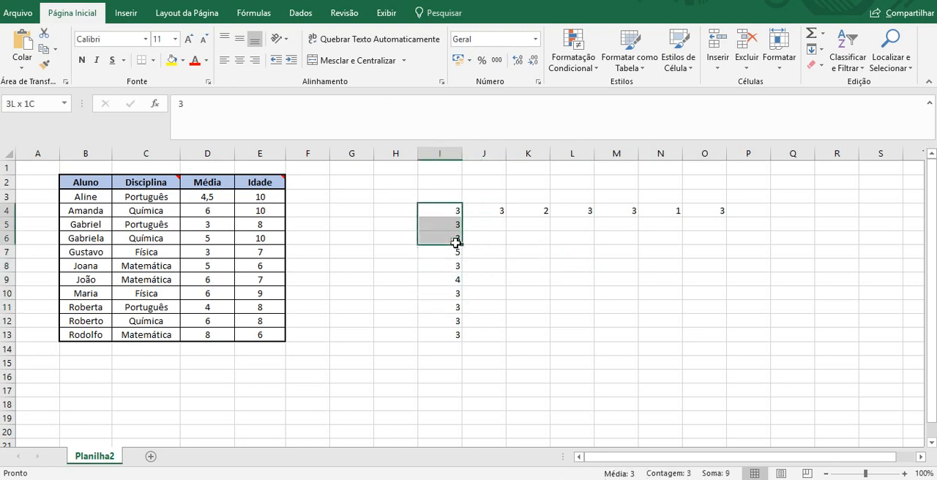
pyautogui.click(456, 240)
pyautogui.write(',1')
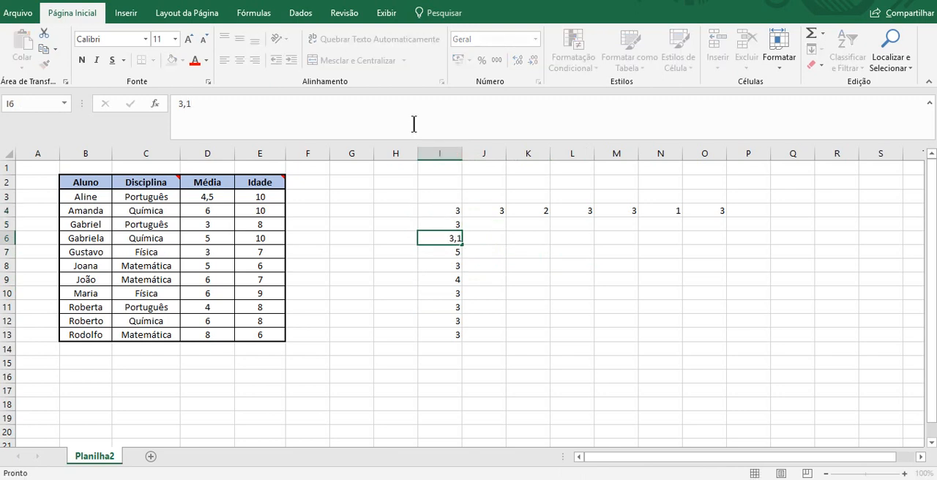
pyautogui.press('Return')
pyautogui.click(454, 234)
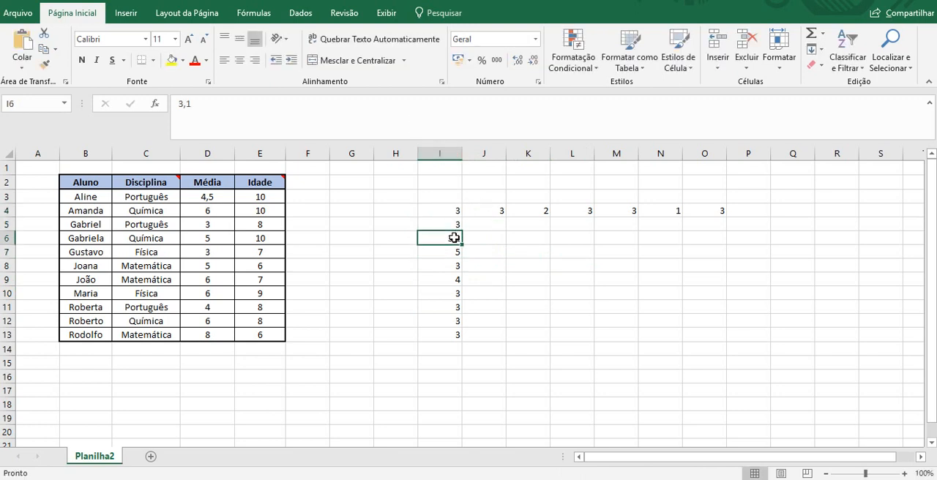
pyautogui.click(517, 59)
pyautogui.click(532, 59)
pyautogui.click(533, 58)
pyautogui.click(503, 227)
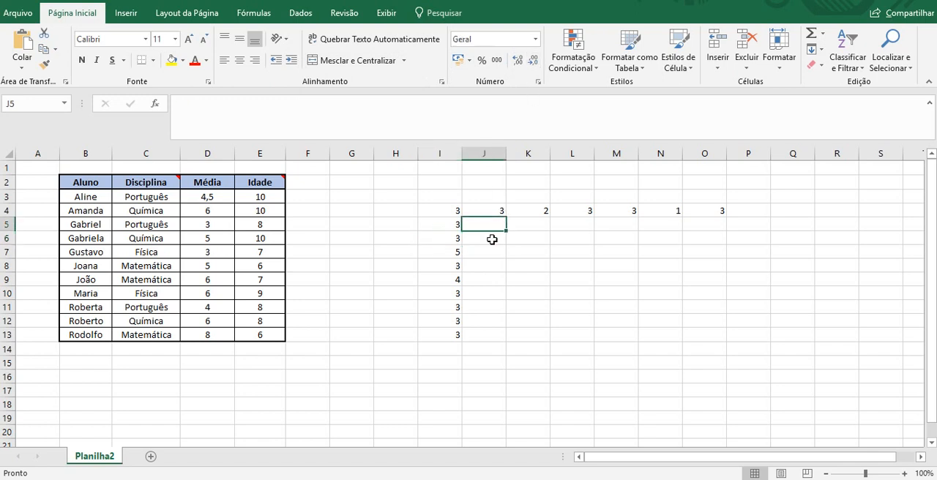
pyautogui.click(536, 303)
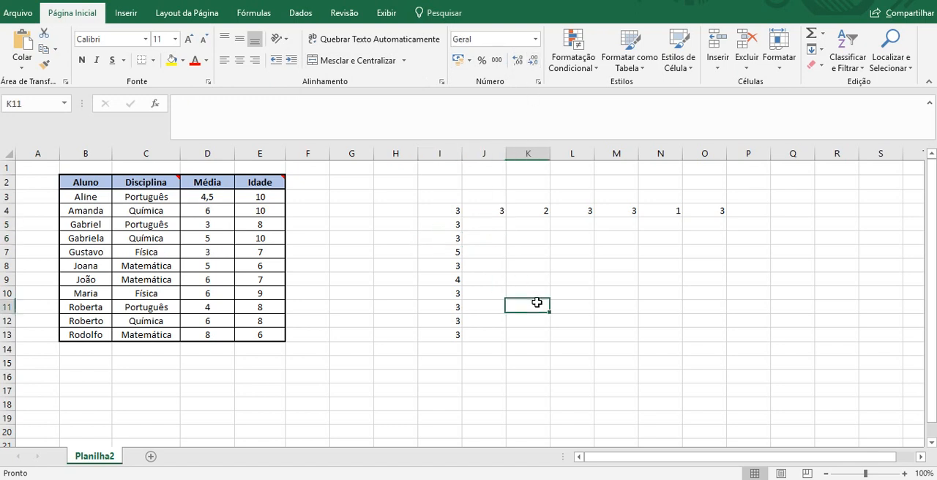
# Run Go To Special on I4:I13 again with column differences to include the cell holding a hidden decimal.
pyautogui.click(454, 220)
pyautogui.moveTo(454, 211); pyautogui.dragTo(447, 336)
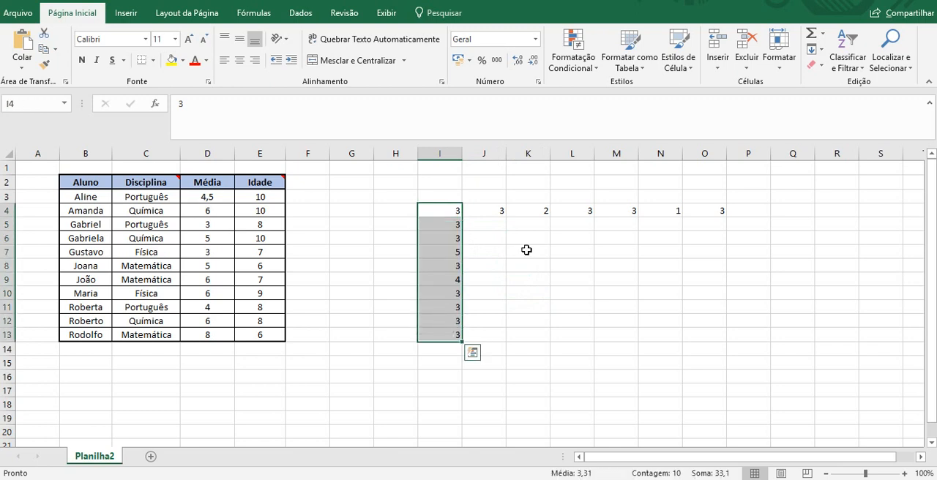
pyautogui.click(881, 60)
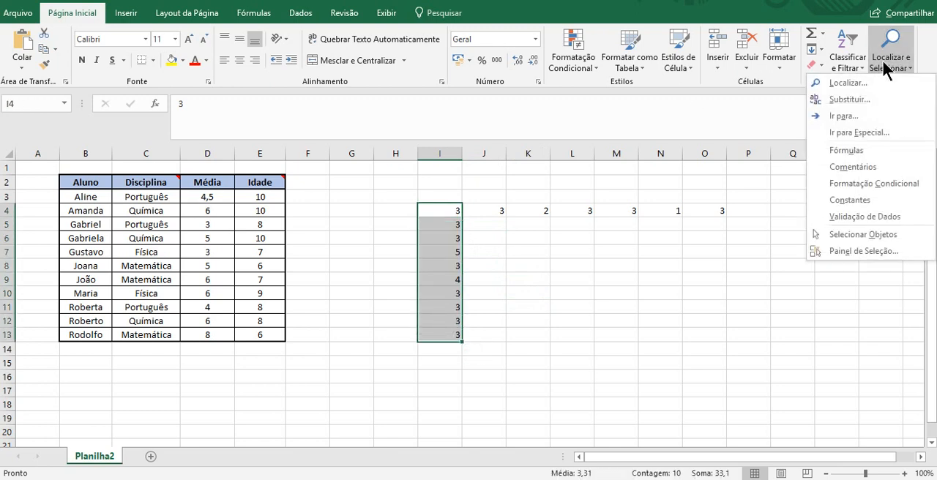
pyautogui.click(856, 132)
pyautogui.click(633, 198)
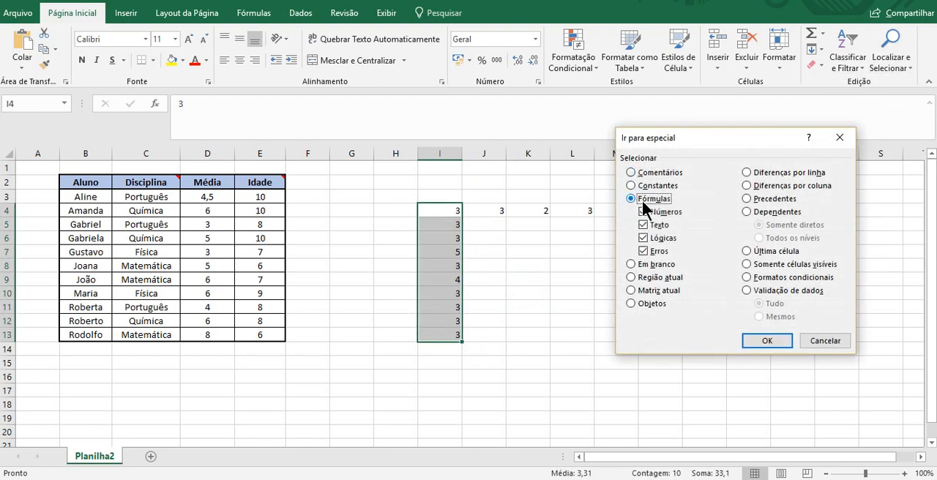
pyautogui.click(757, 185)
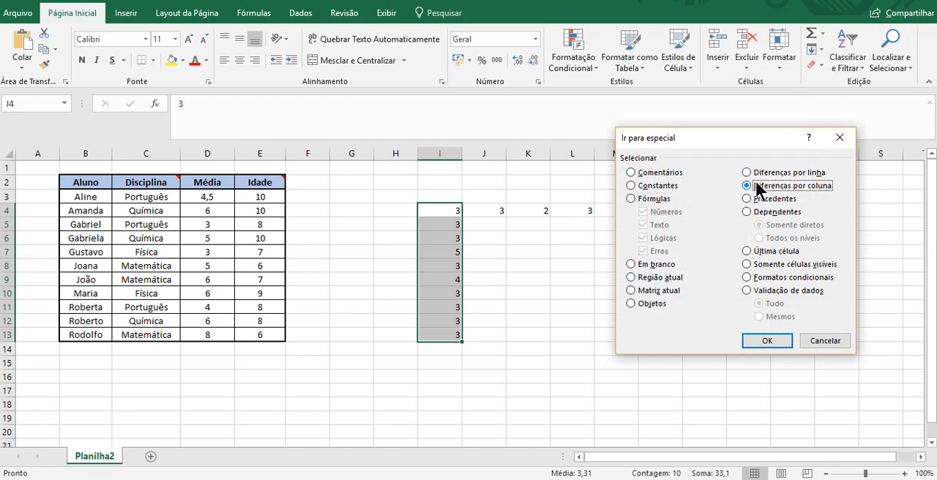
pyautogui.click(766, 341)
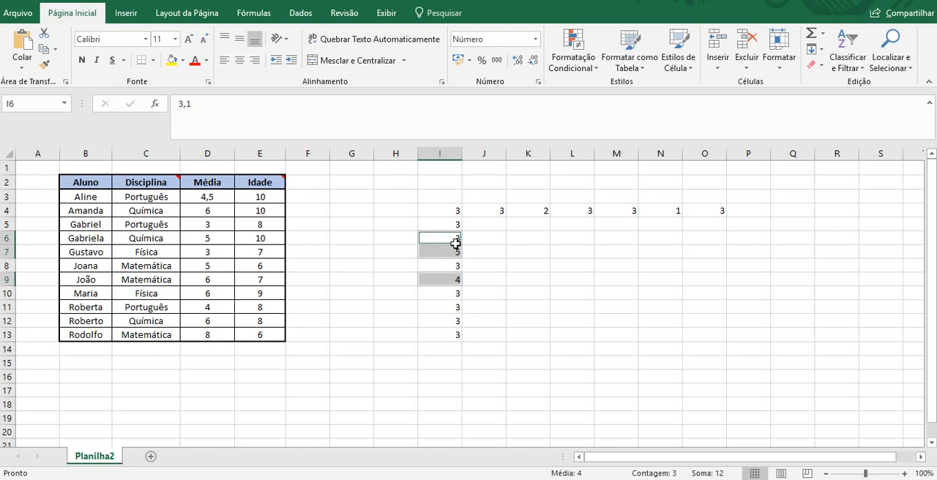
# Set I6 back to 3 in the column of sample values.
pyautogui.click(451, 242)
pyautogui.click(259, 100)
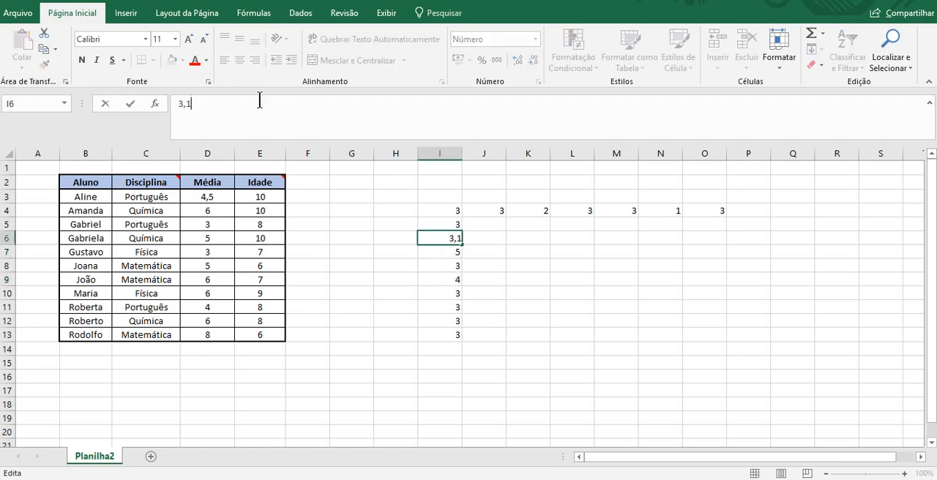
pyautogui.press('BackSpace')
pyautogui.press('BackSpace')
pyautogui.press('BackSpace')
pyautogui.write('3')
pyautogui.press('Return')
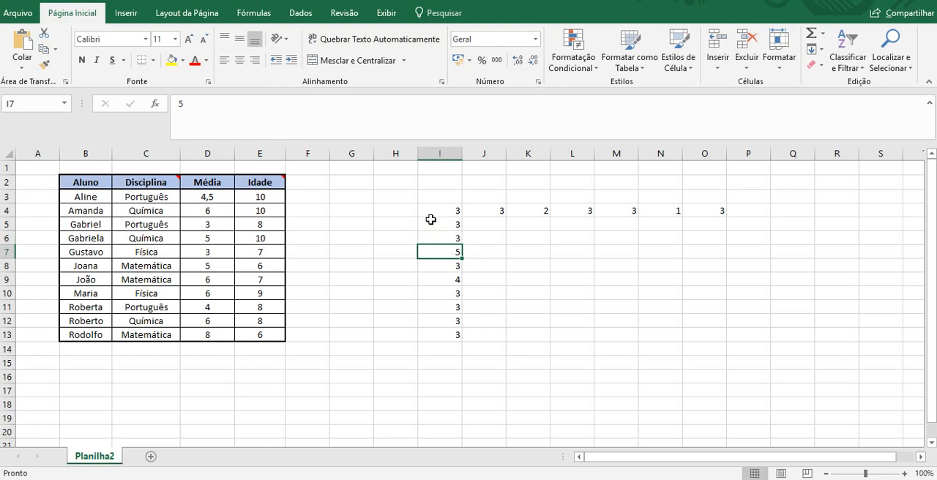
# Clear the contents of H3:P16 to remove all the sample values.
pyautogui.click(386, 186)
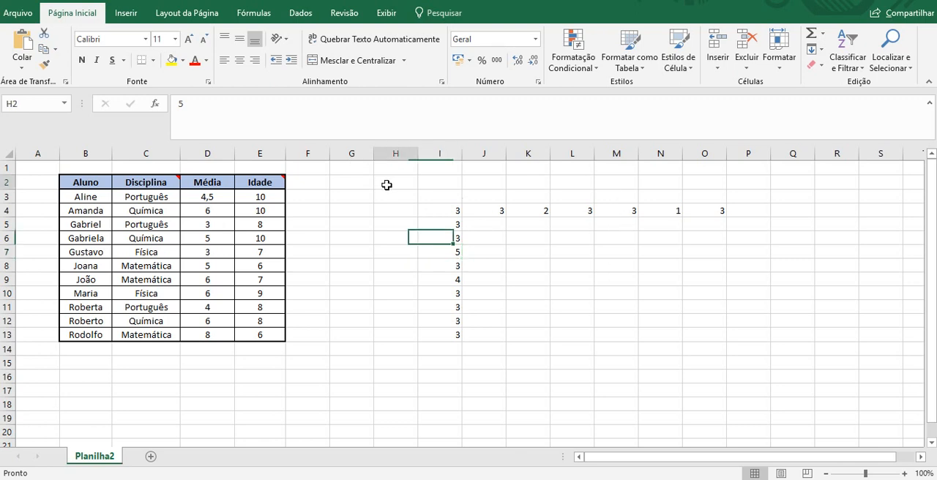
pyautogui.moveTo(386, 185); pyautogui.dragTo(736, 392)
pyautogui.click(736, 392)
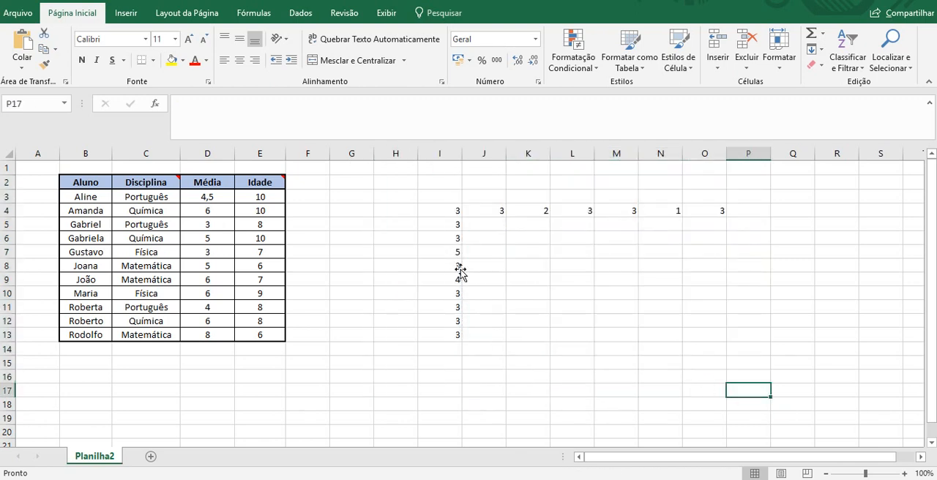
pyautogui.moveTo(393, 198); pyautogui.dragTo(730, 385)
pyautogui.press('Delete')
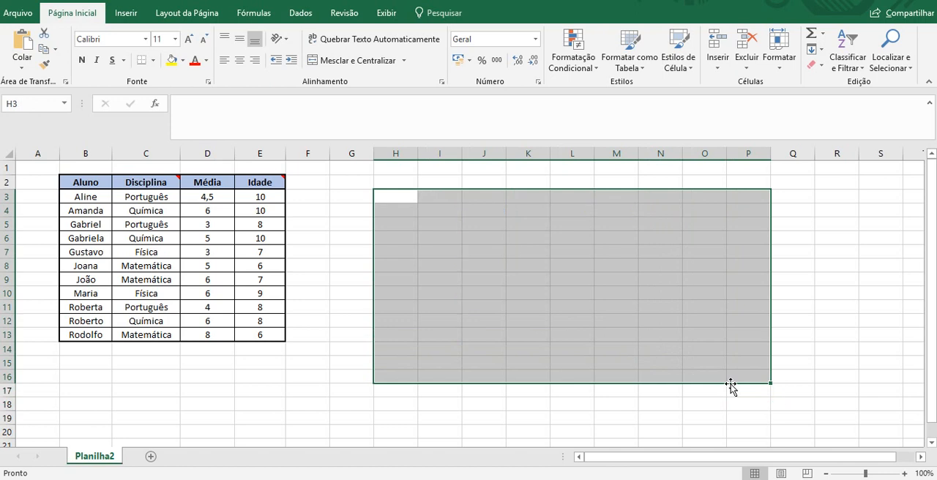
# Examine the Precedents and Dependents options in Go To Special, and close the dialog without applying a selection.
pyautogui.click(822, 177)
pyautogui.press('F5')
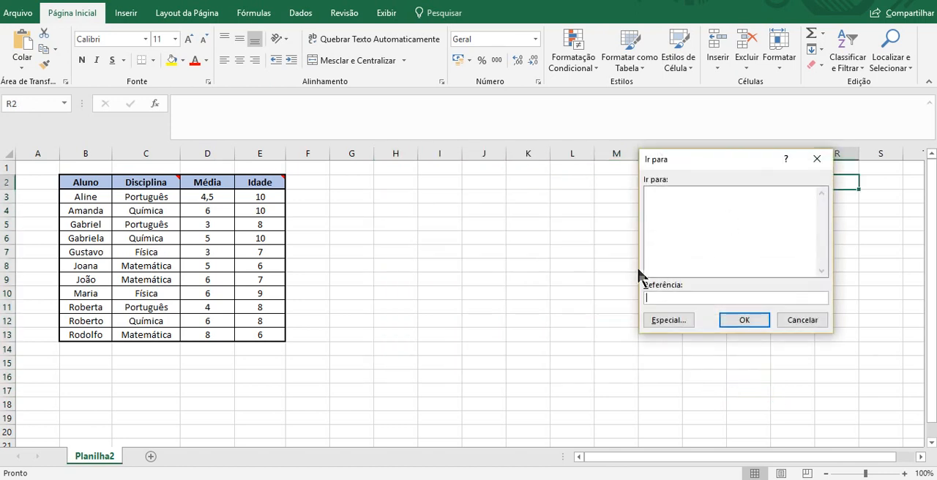
pyautogui.click(661, 320)
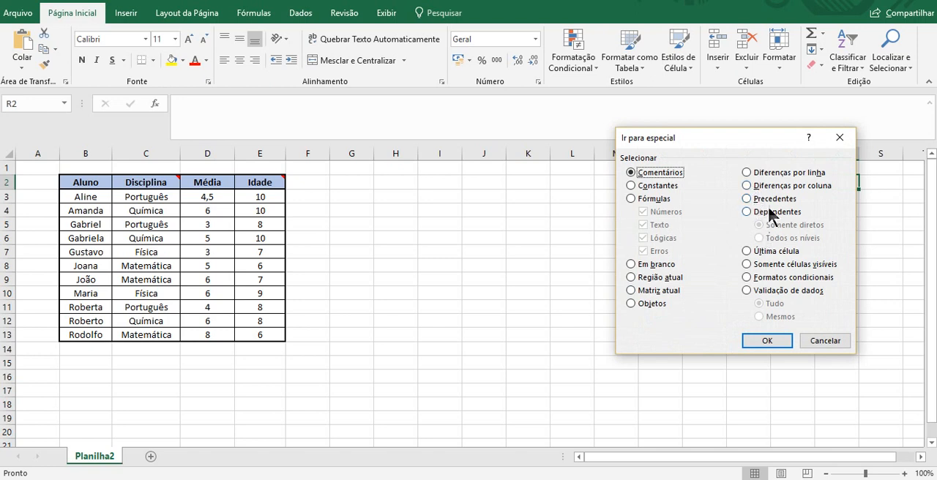
pyautogui.moveTo(763, 150); pyautogui.dragTo(661, 196)
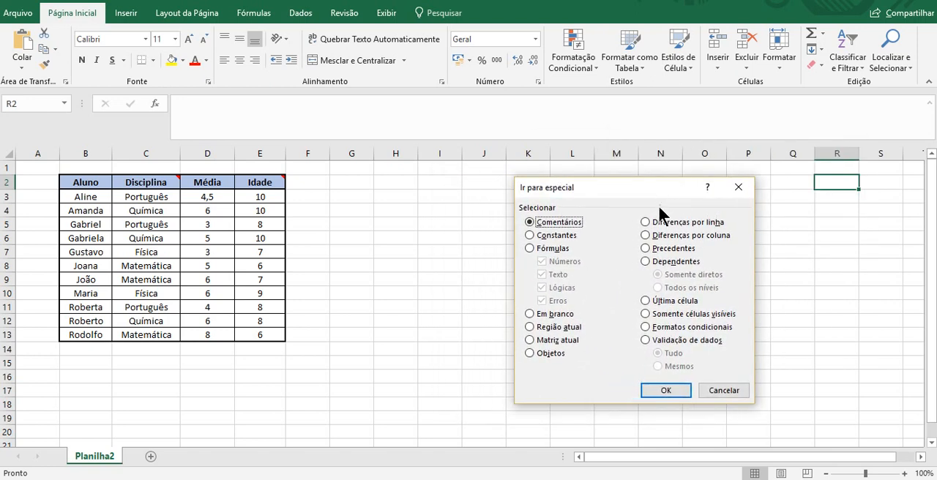
pyautogui.click(667, 250)
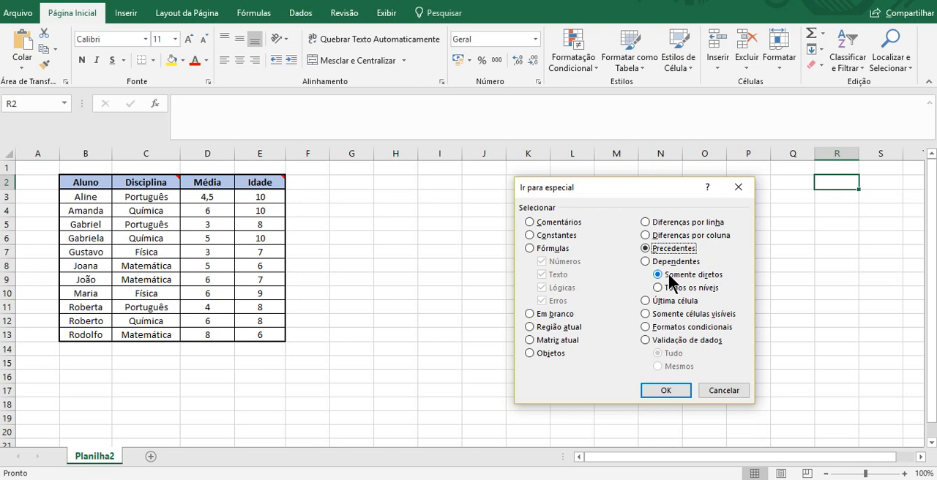
pyautogui.click(676, 261)
pyautogui.click(715, 392)
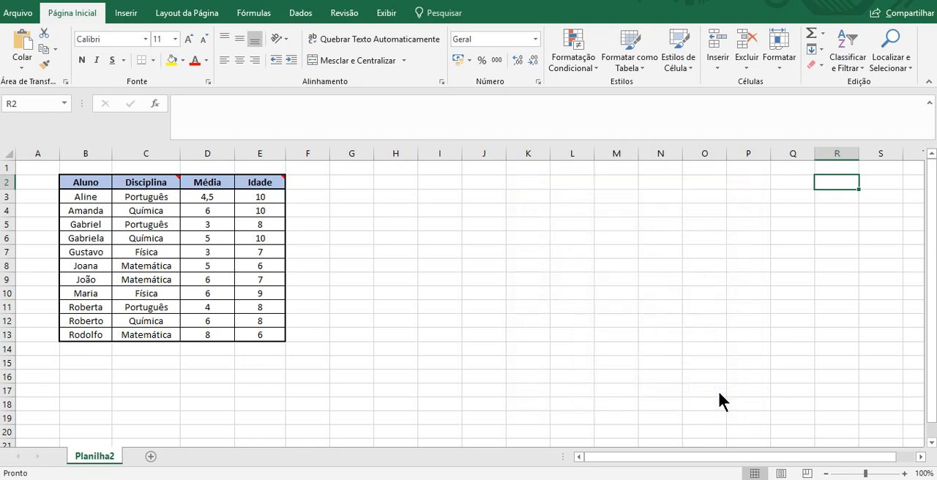
# Enter a formula in I7 that multiplies E7 by D7.
pyautogui.click(439, 252)
pyautogui.write('=')
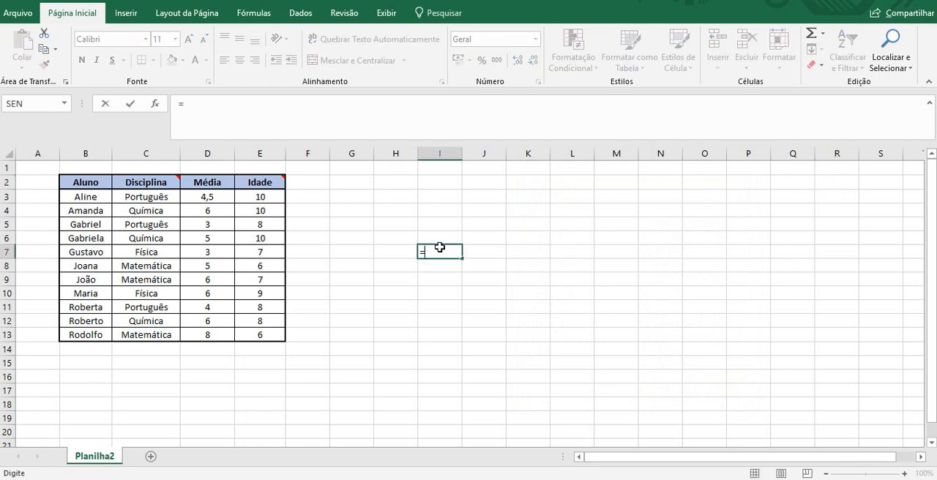
pyautogui.press('Left')
pyautogui.press('Left')
pyautogui.press('Left')
pyautogui.press('Left')
pyautogui.write('*')
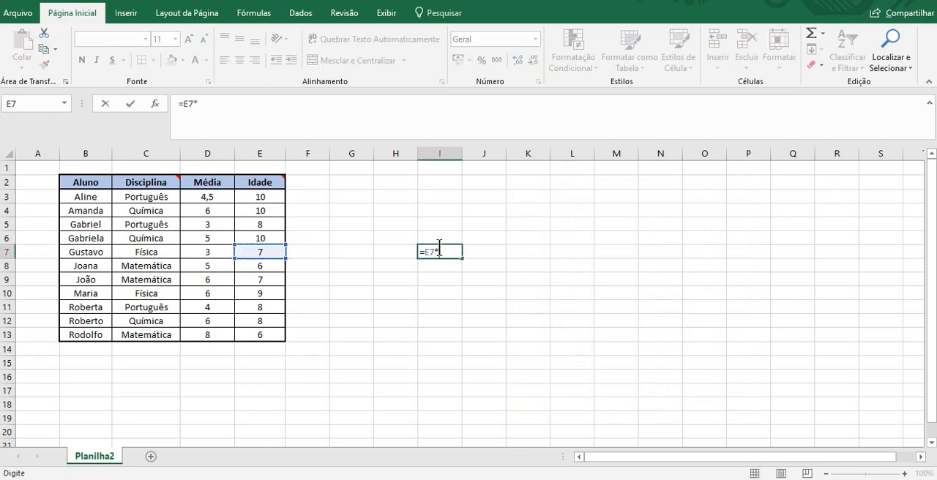
pyautogui.press('Left')
pyautogui.press('Left')
pyautogui.press('Left')
pyautogui.press('Left')
pyautogui.press('Left')
pyautogui.press('Left')
pyautogui.press('Right')
pyautogui.press('Return')
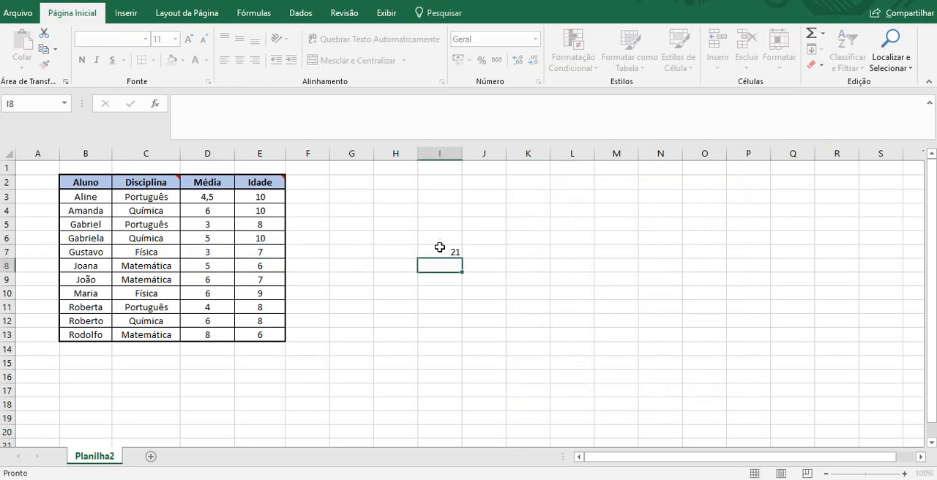
# Enter a formula in I5 that multiplies E5 by I7.
pyautogui.press('Up')
pyautogui.press('Up')
pyautogui.press('Up')
pyautogui.write('=')
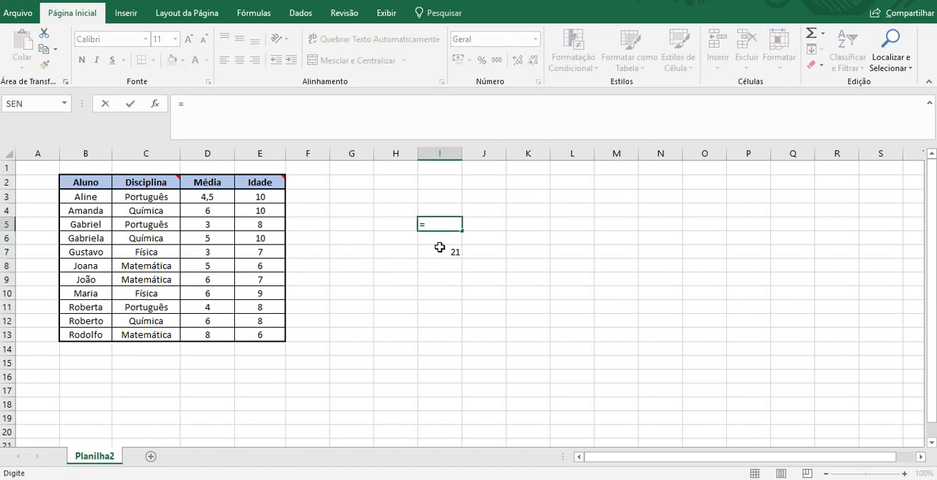
pyautogui.press('Left')
pyautogui.press('Left')
pyautogui.press('Left')
pyautogui.press('Left')
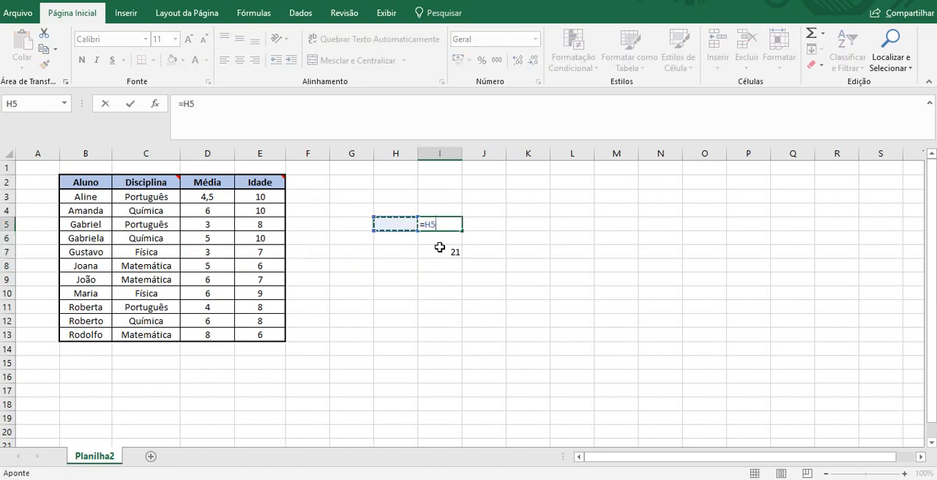
pyautogui.write('*')
pyautogui.click(439, 247)
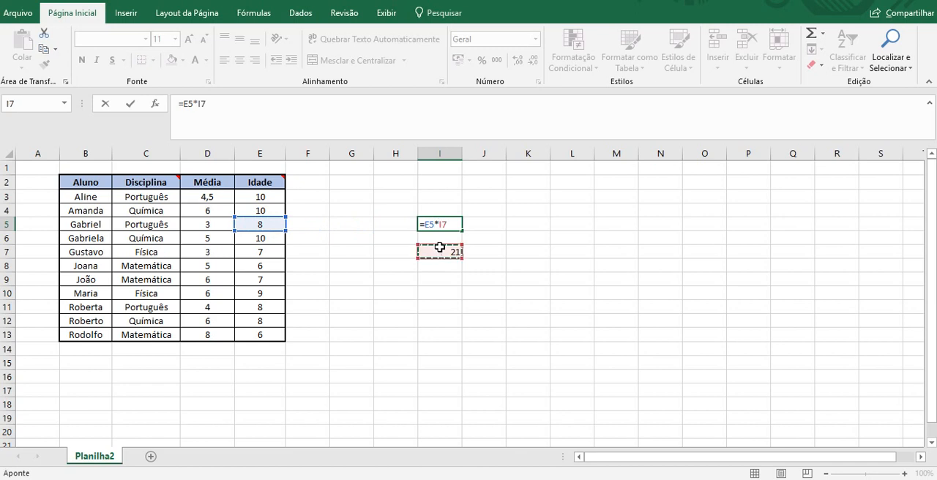
pyautogui.press('Return')
# Select the direct precedents of the formula in I7 using Go To Special.
pyautogui.click(454, 254)
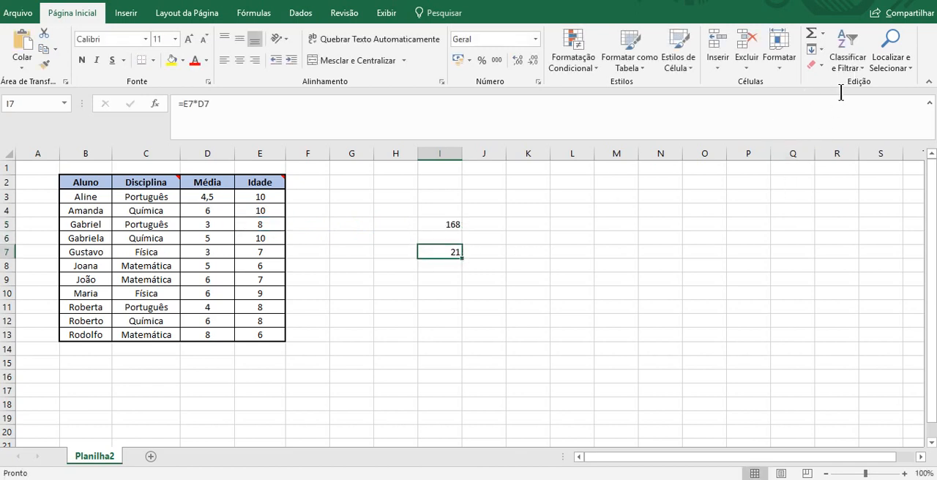
pyautogui.press('F5')
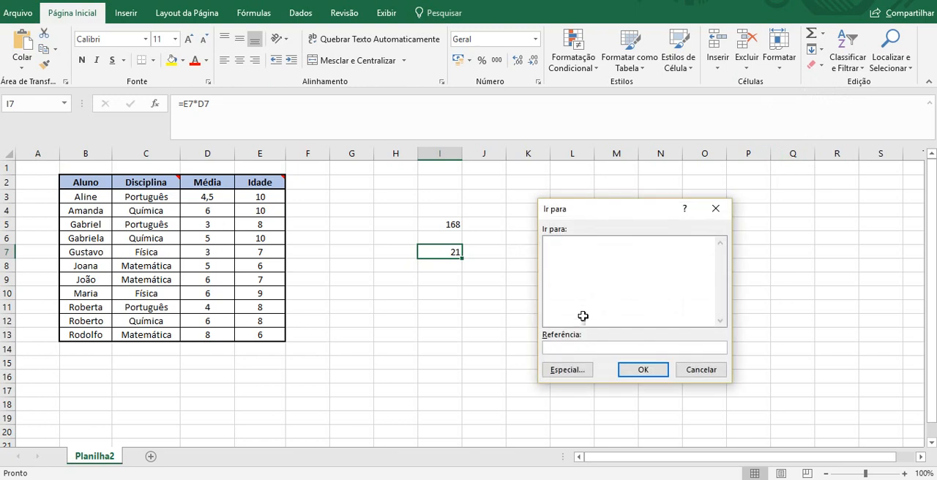
pyautogui.click(574, 368)
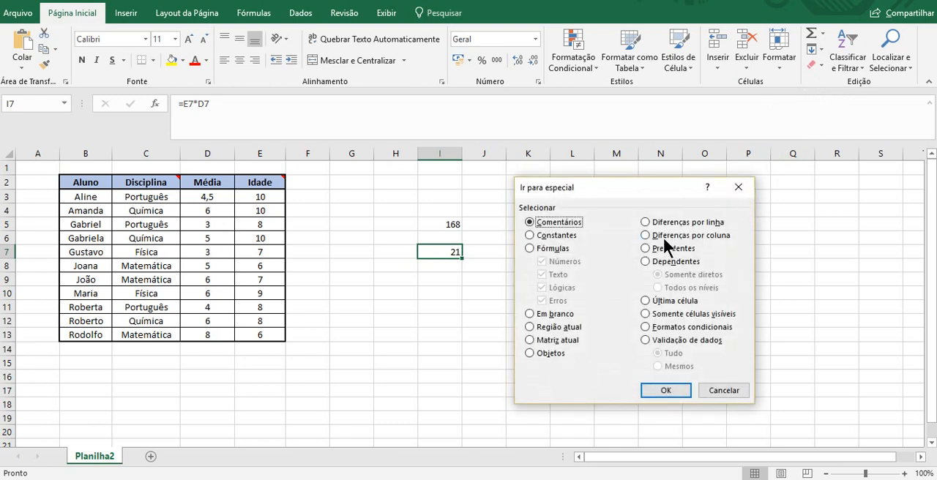
pyautogui.click(657, 252)
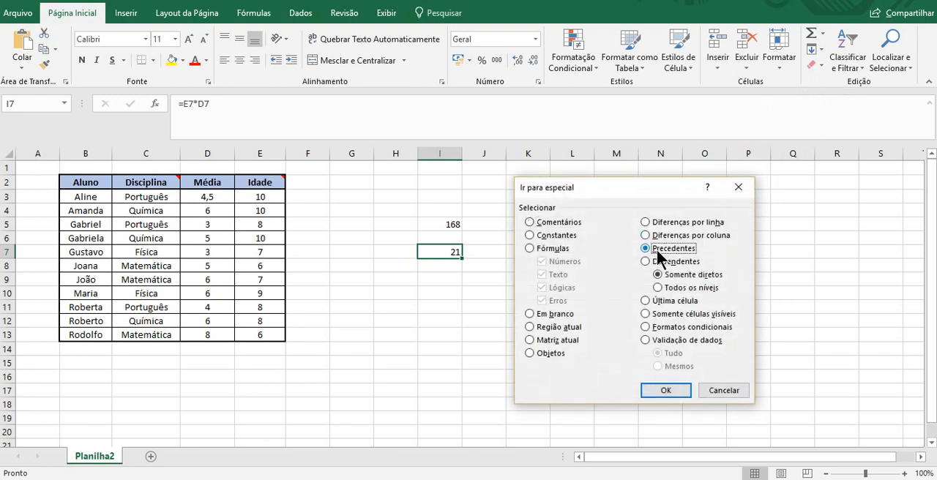
pyautogui.click(673, 389)
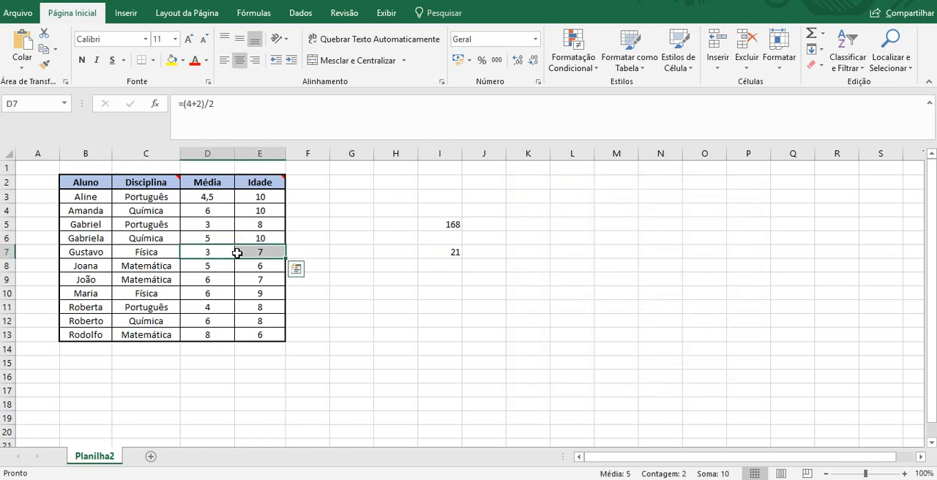
pyautogui.press('F5')
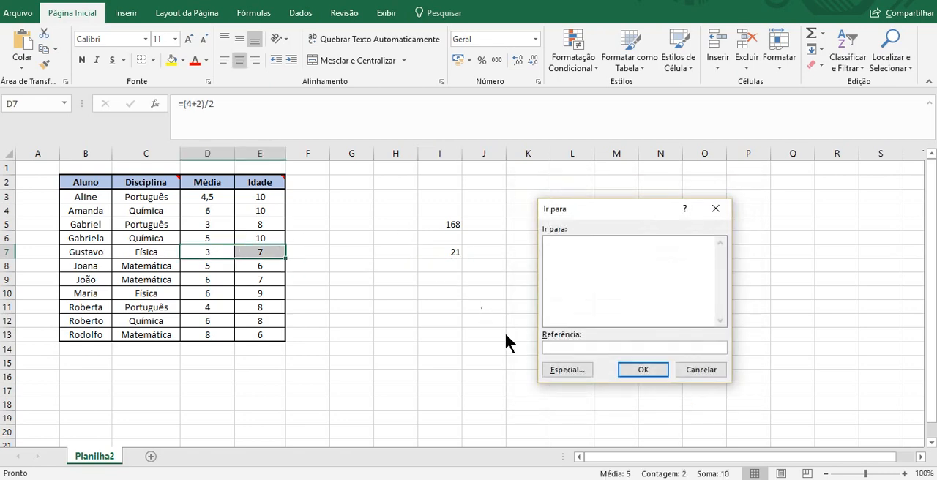
pyautogui.click(572, 367)
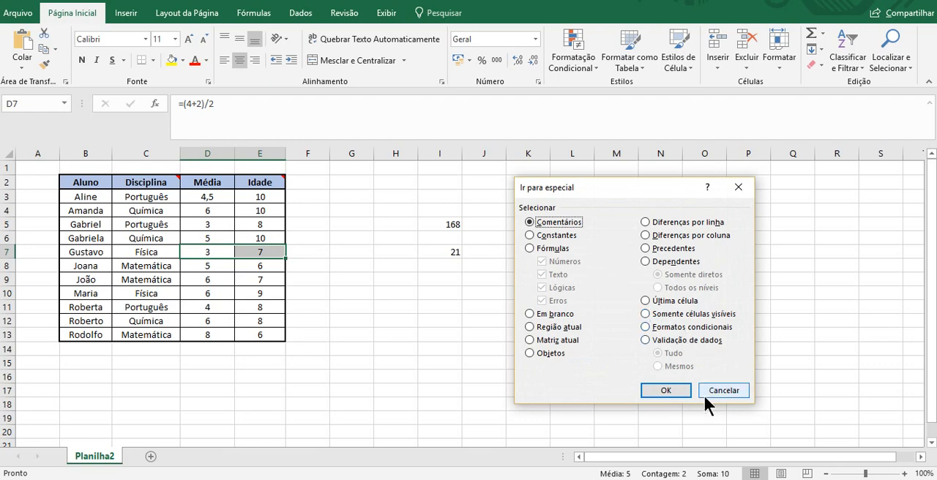
pyautogui.click(718, 391)
# Select the cells that directly depend on I7 using Go To Special.
pyautogui.click(453, 252)
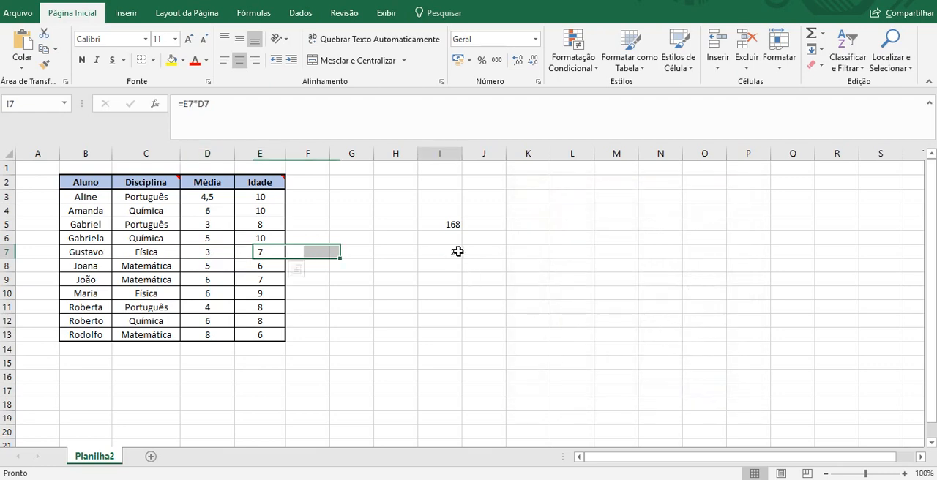
pyautogui.press('F5')
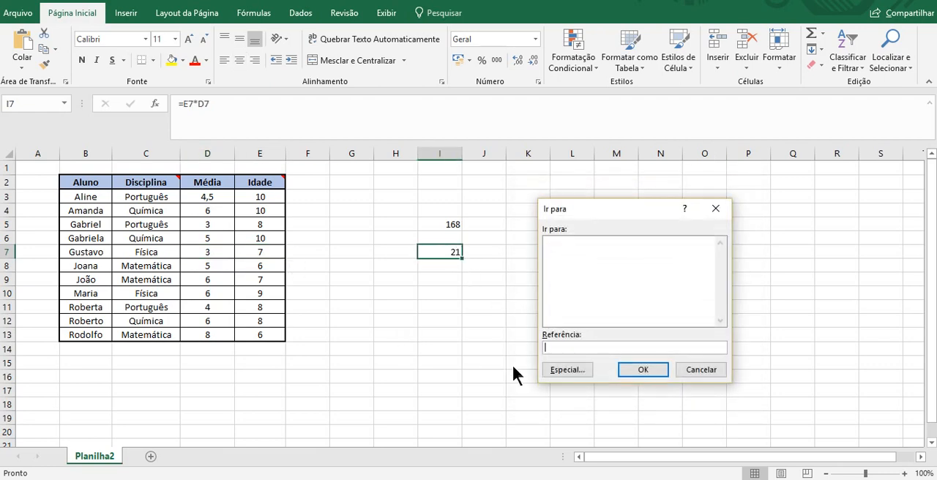
pyautogui.click(564, 368)
pyautogui.click(675, 262)
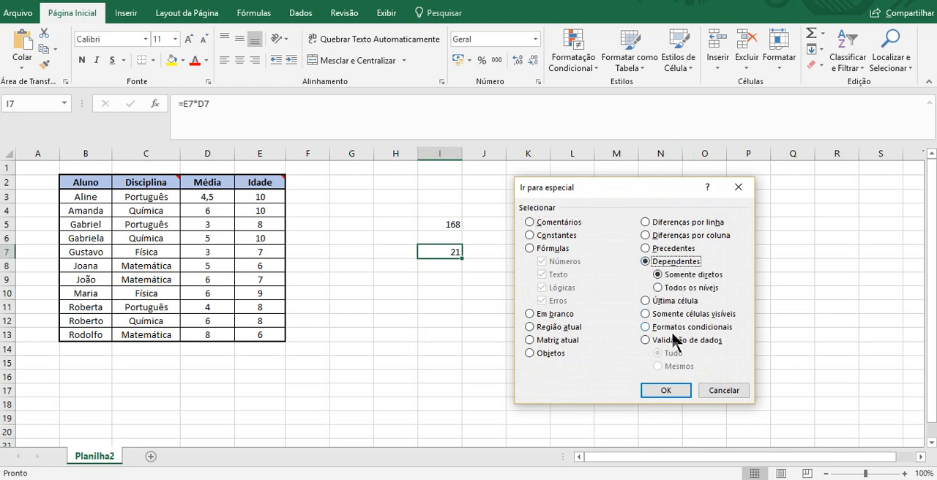
pyautogui.click(677, 394)
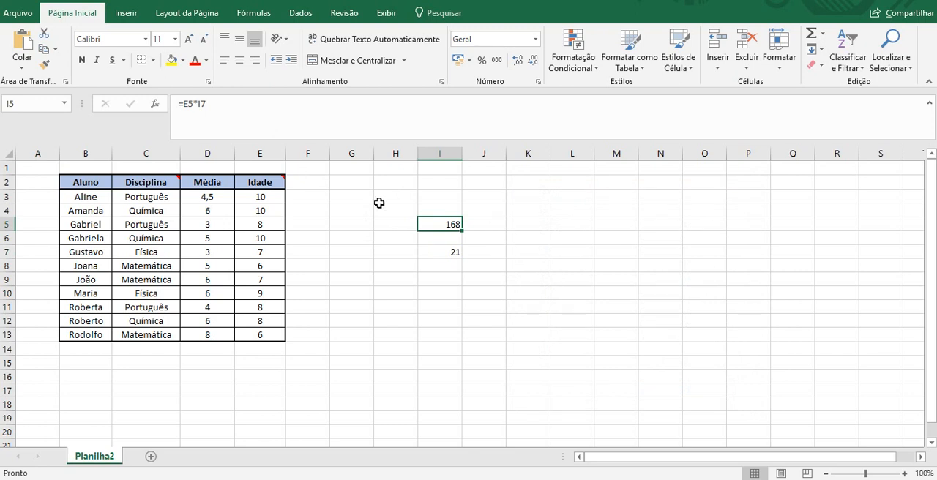
# Trace the precedents of the formula in I7 with arrows.
pyautogui.click(409, 249)
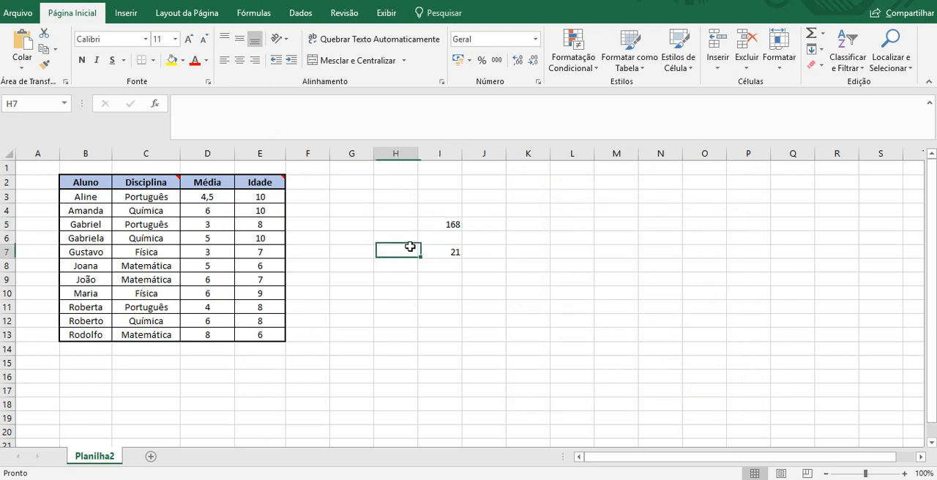
pyautogui.click(255, 15)
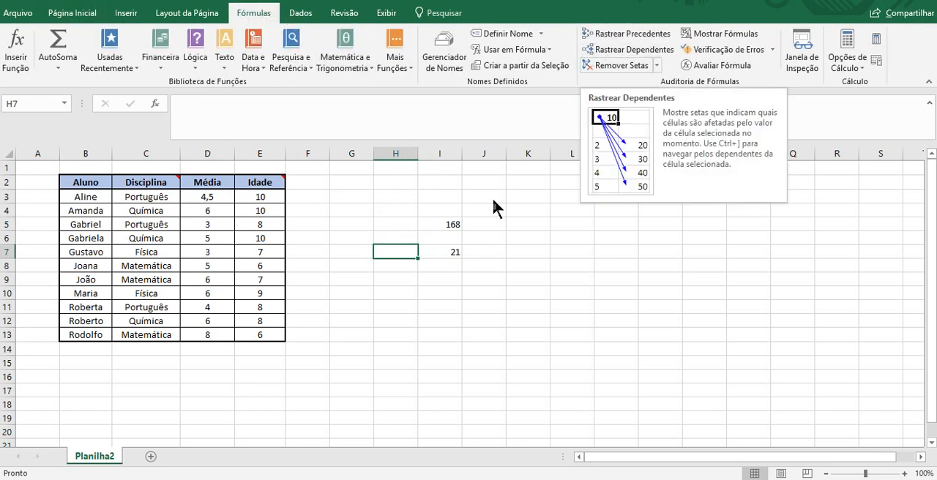
pyautogui.click(454, 247)
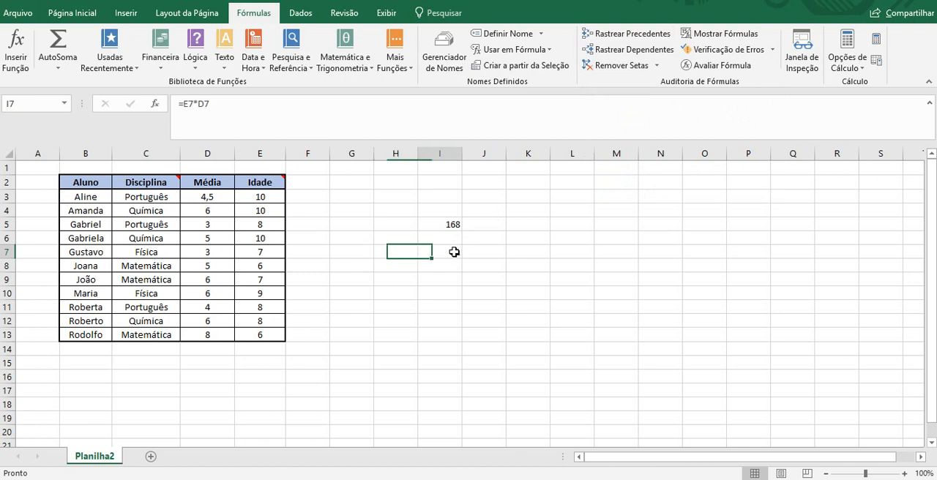
pyautogui.click(612, 32)
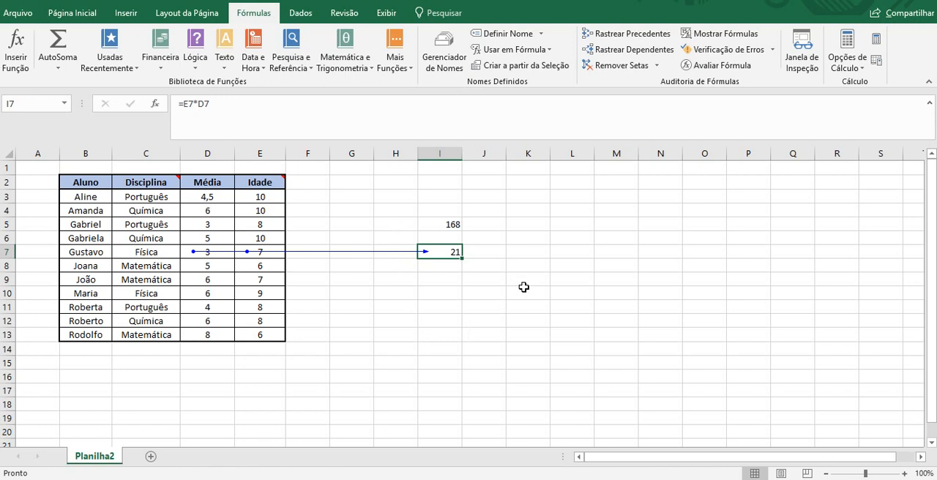
# Remove the tracing arrows that point to I7.
pyautogui.click(517, 239)
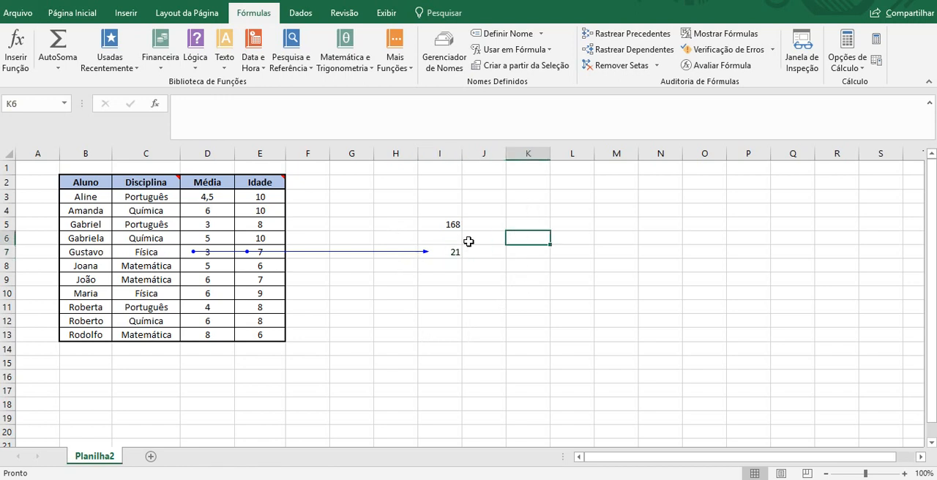
pyautogui.click(437, 262)
pyautogui.click(448, 252)
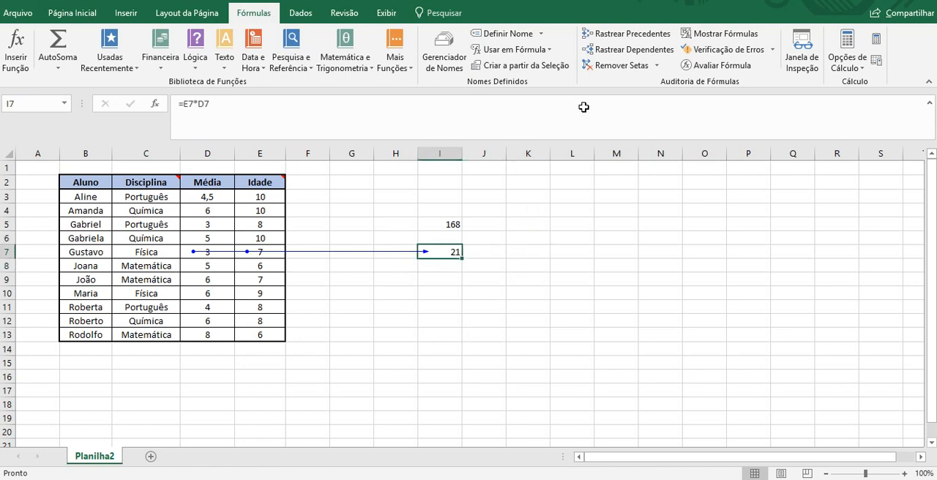
pyautogui.click(606, 67)
# Jump to the sheet's last cell using the Last Cell option of Go To Special.
pyautogui.click(591, 230)
pyautogui.press('F5')
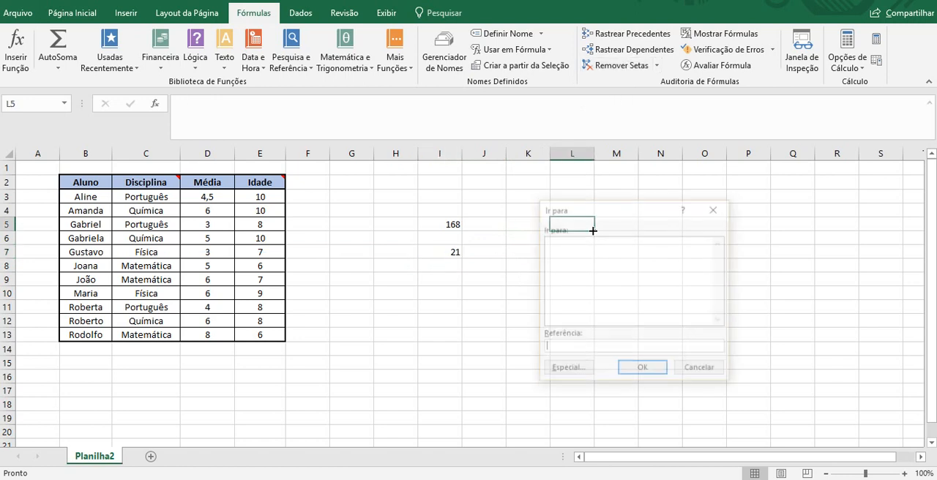
pyautogui.click(568, 369)
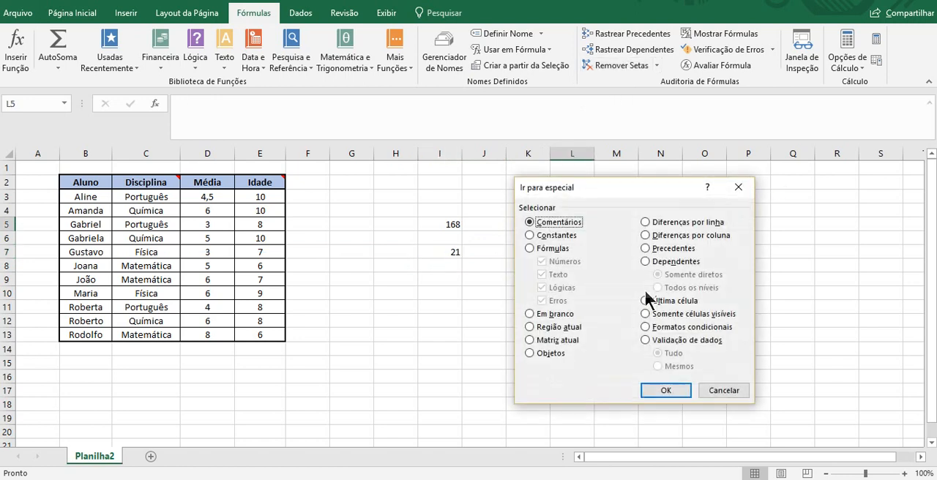
pyautogui.moveTo(662, 194); pyautogui.dragTo(654, 151)
pyautogui.click(649, 207)
pyautogui.click(649, 216)
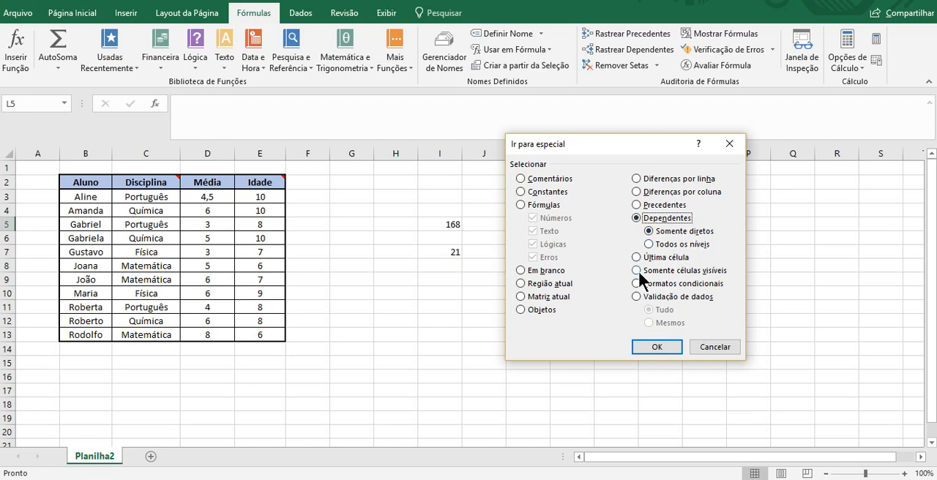
pyautogui.click(672, 253)
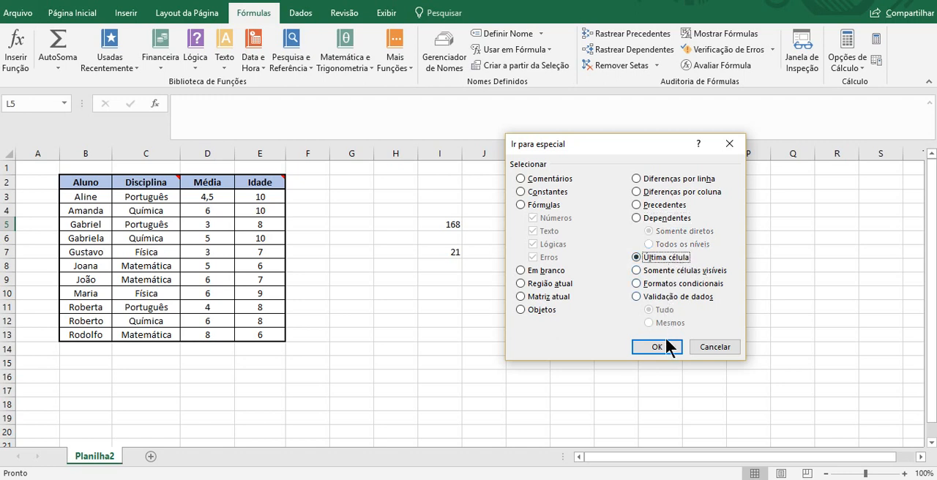
pyautogui.click(667, 347)
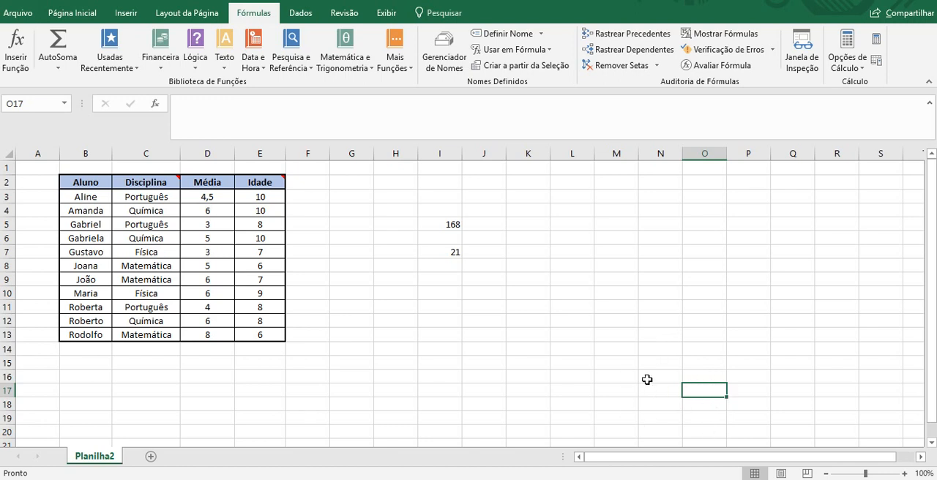
# Examine the extent of the used area by highlighting O17 back to A1 and checking the cells around O17.
pyautogui.moveTo(708, 390); pyautogui.dragTo(29, 166)
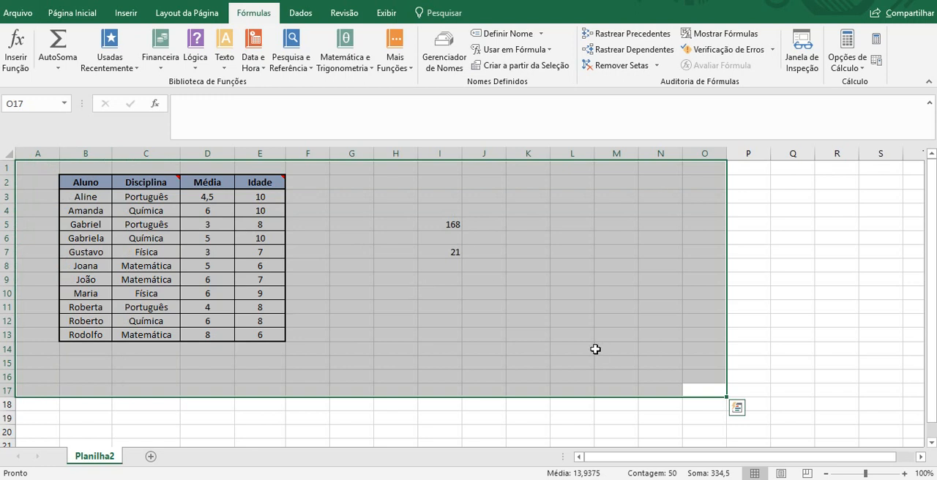
pyautogui.click(693, 386)
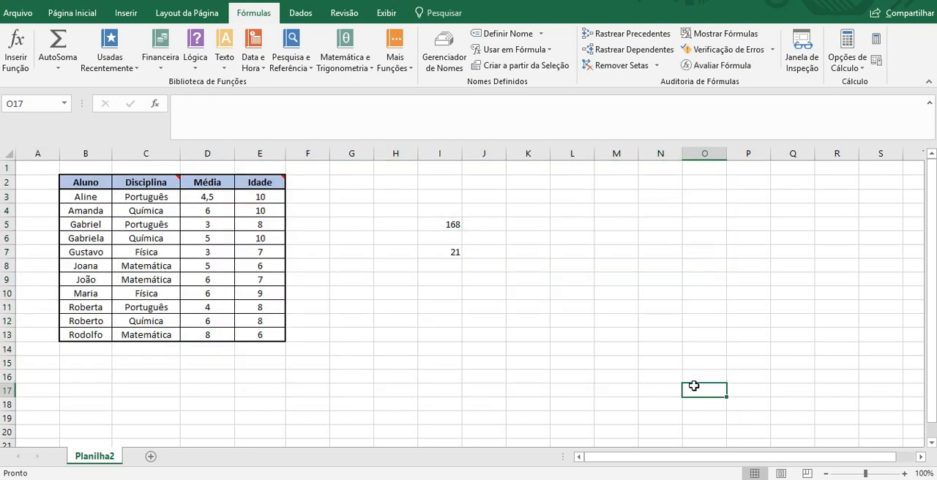
pyautogui.click(747, 392)
pyautogui.press('Left')
pyautogui.press('Up')
pyautogui.press('Down')
pyautogui.press('Left')
pyautogui.press('Right')
# Apply the Visible Cells Only option of Go To Special with K7 selected.
pyautogui.click(538, 253)
pyautogui.press('F5')
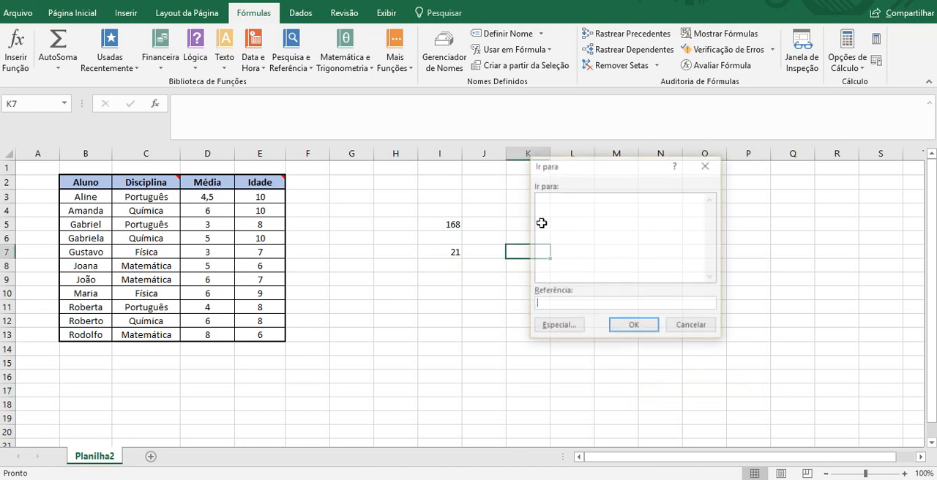
pyautogui.click(558, 326)
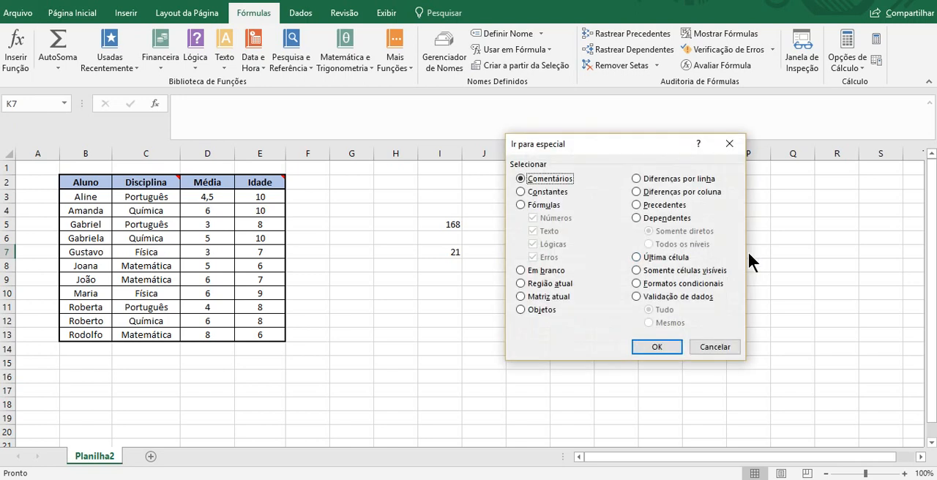
pyautogui.click(686, 269)
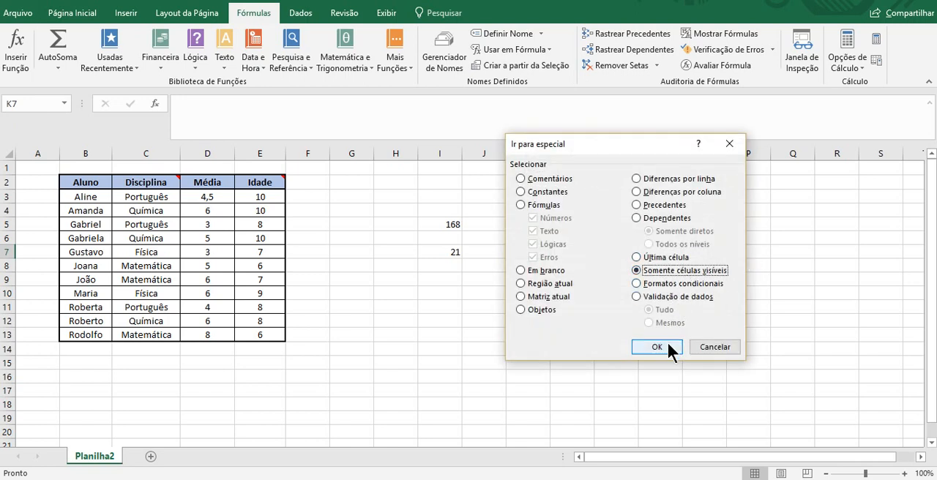
pyautogui.click(657, 346)
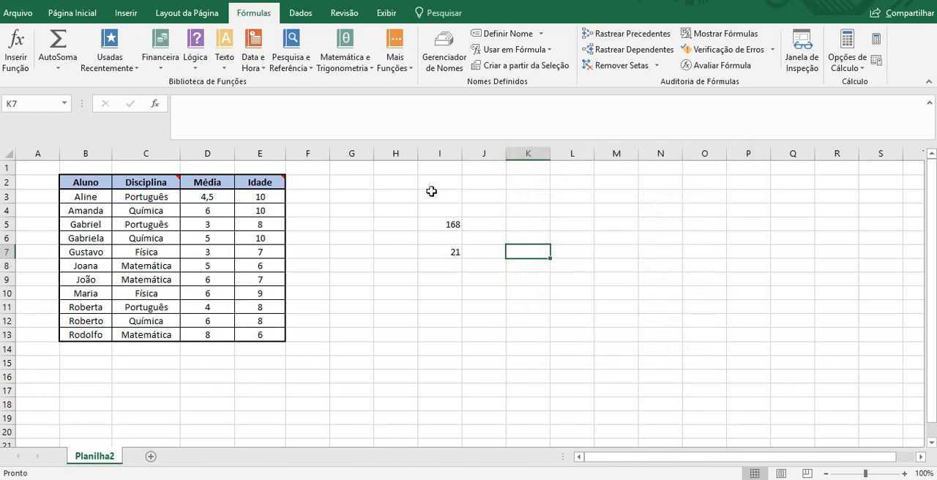
# Hide column I, which holds the two formulas.
pyautogui.click(388, 185)
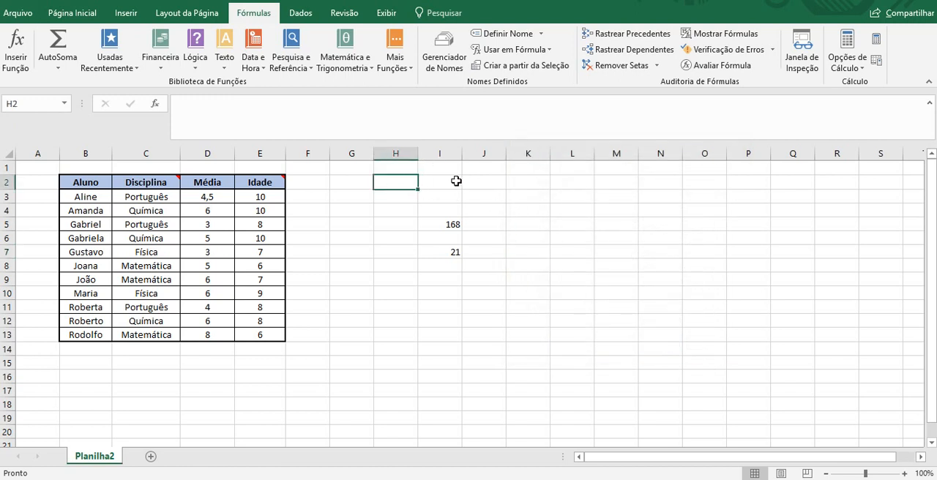
pyautogui.click(402, 222)
pyautogui.click(453, 153)
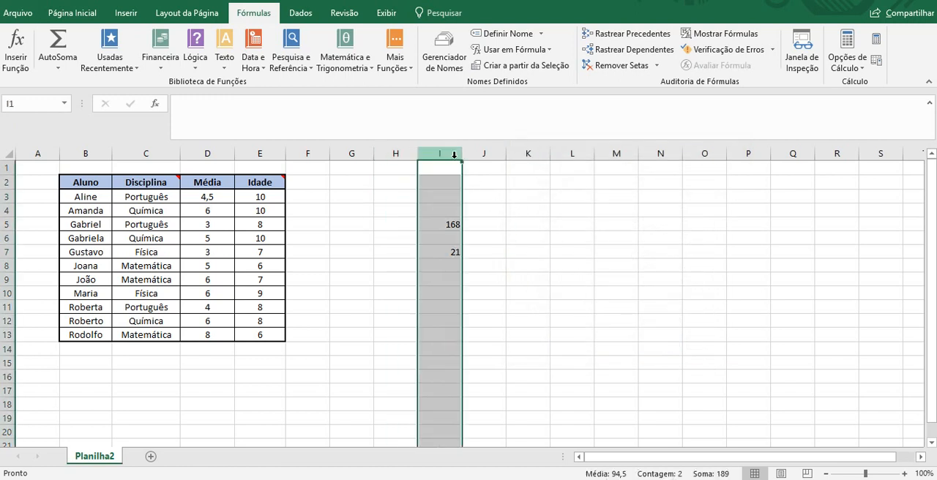
pyautogui.rightClick(453, 154)
pyautogui.click(497, 338)
# Fill the range H5:J7 yellow while column I is hidden.
pyautogui.moveTo(402, 227); pyautogui.dragTo(431, 251)
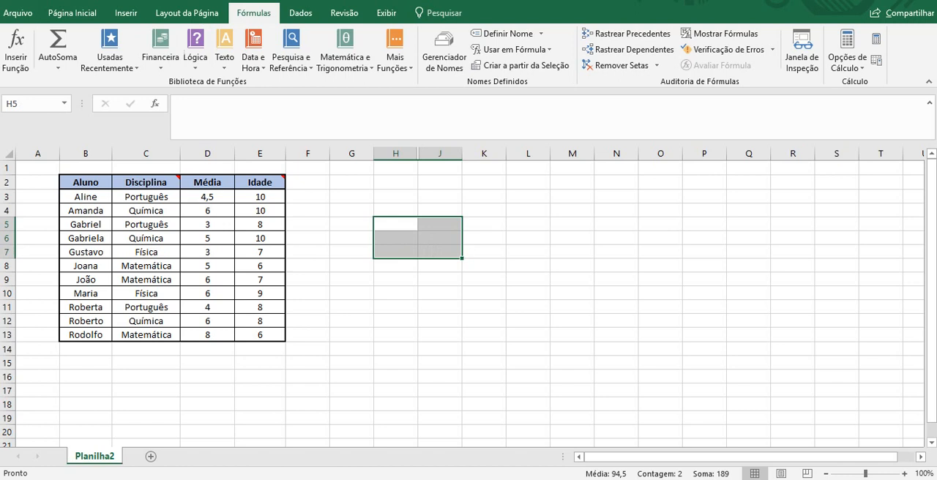
pyautogui.click(87, 16)
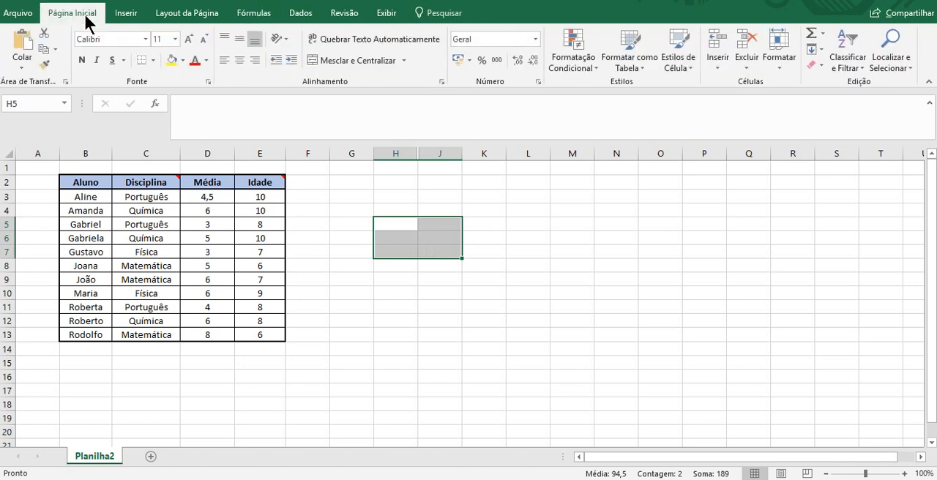
pyautogui.click(171, 62)
pyautogui.click(502, 316)
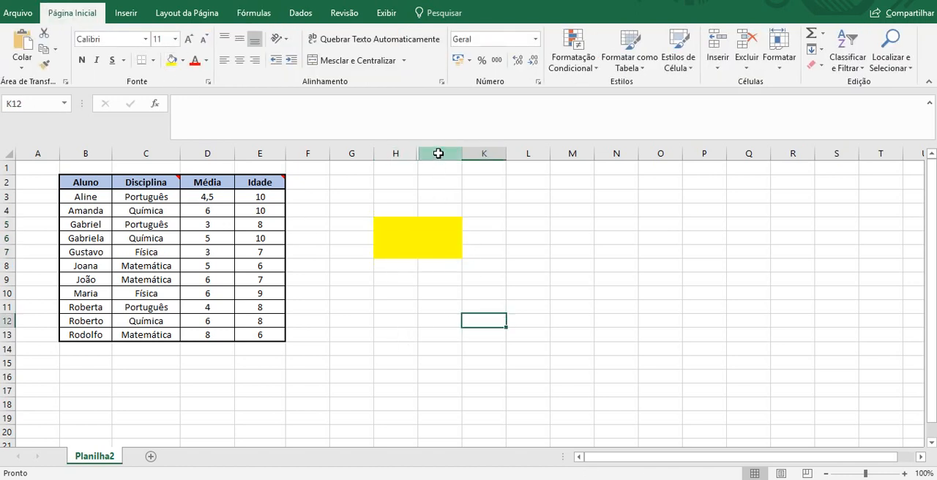
# Unhide column I between columns H and J, and undo both the unhiding and the yellow fill.
pyautogui.moveTo(439, 153); pyautogui.dragTo(411, 150)
pyautogui.rightClick(413, 149)
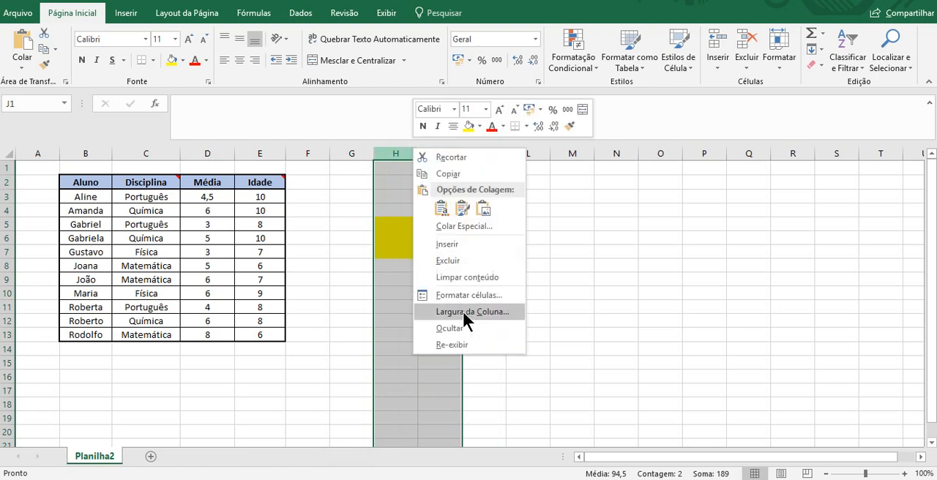
pyautogui.click(479, 346)
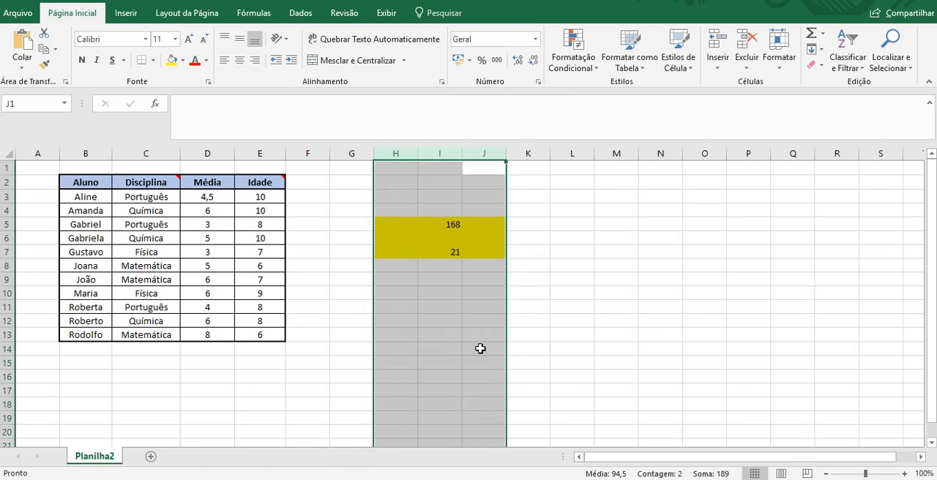
pyautogui.hotkey('ctrl', 'z')
pyautogui.hotkey('ctrl', 'z')
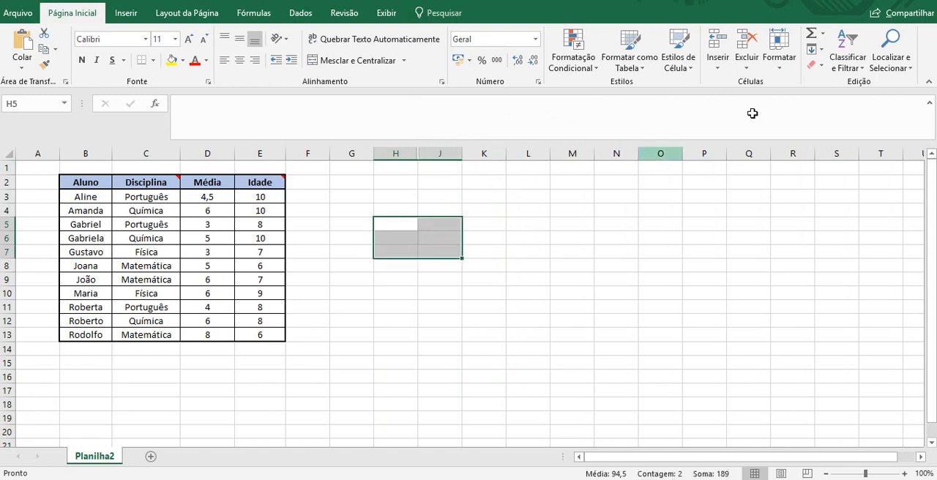
# Restrict the H5:J7 selection to visible cells only with Go To Special and fill those cells yellow.
pyautogui.hotkey('ctrl', 'g')
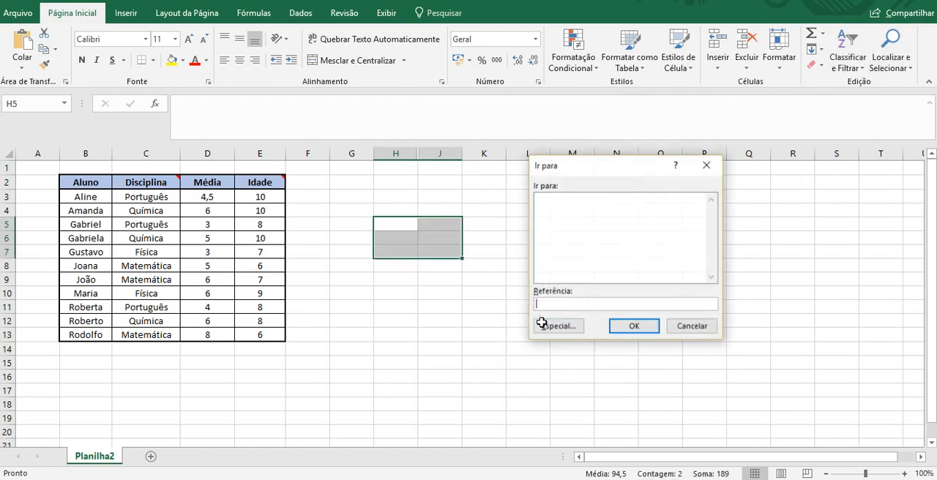
pyautogui.click(559, 326)
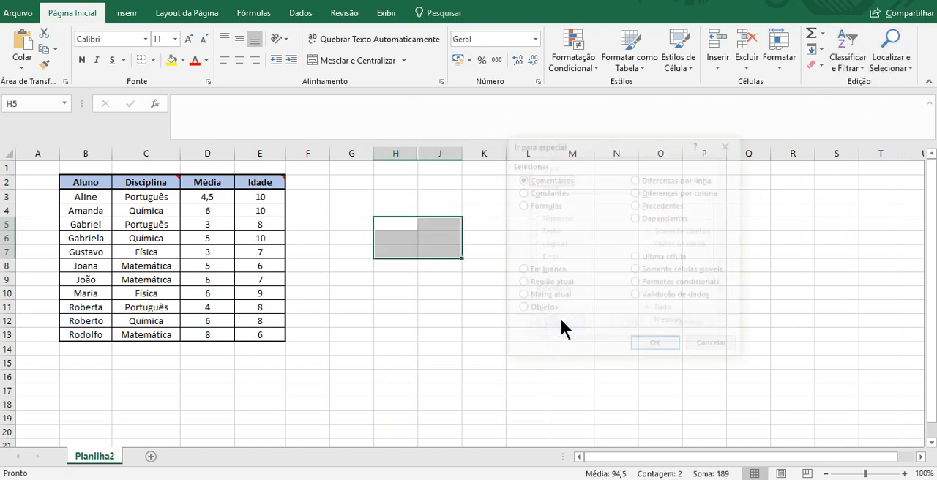
pyautogui.click(671, 271)
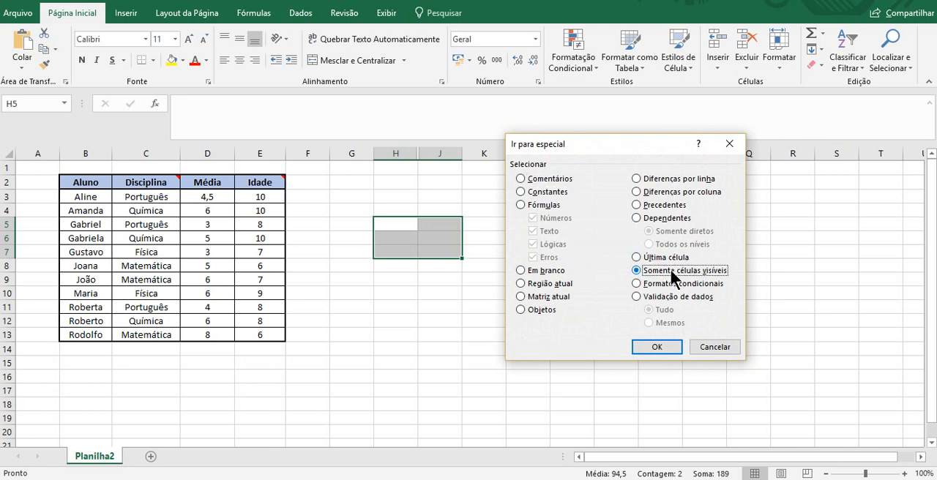
pyautogui.click(657, 348)
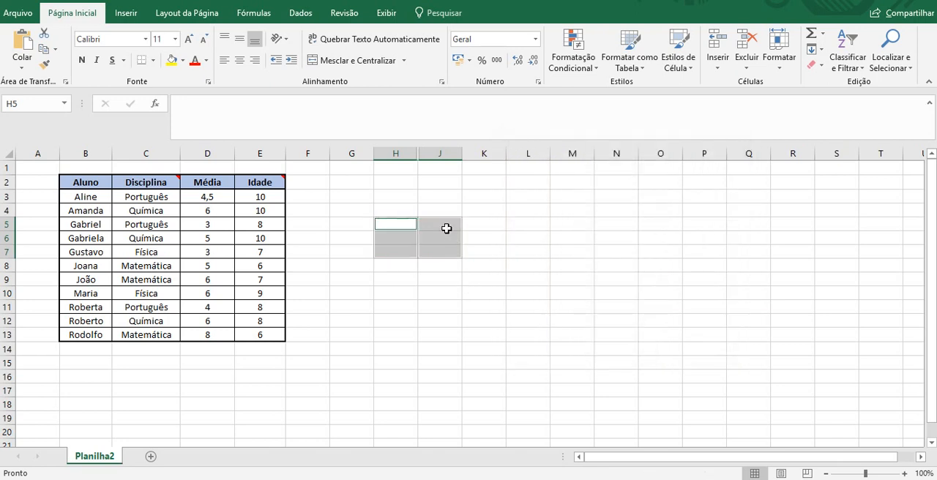
pyautogui.click(172, 61)
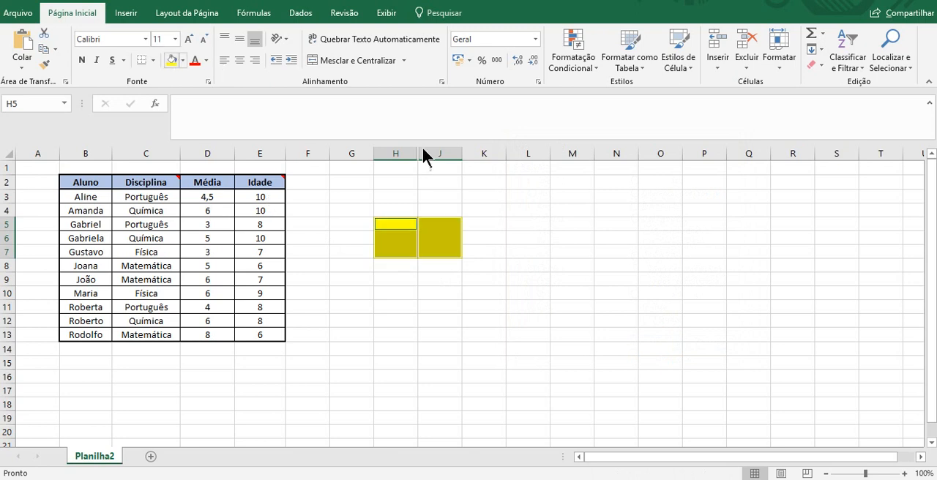
# Unhide column I between the yellow-filled columns H and J.
pyautogui.moveTo(452, 154); pyautogui.dragTo(415, 151)
pyautogui.rightClick(416, 152)
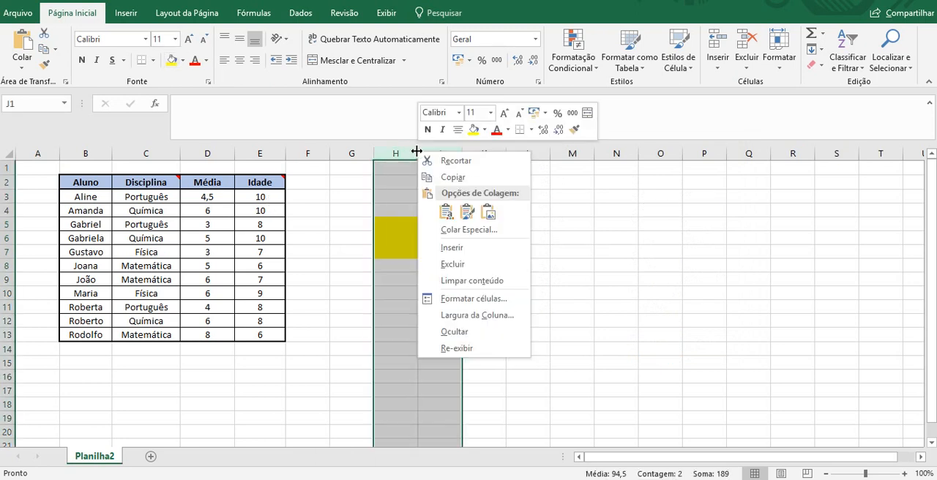
pyautogui.click(477, 347)
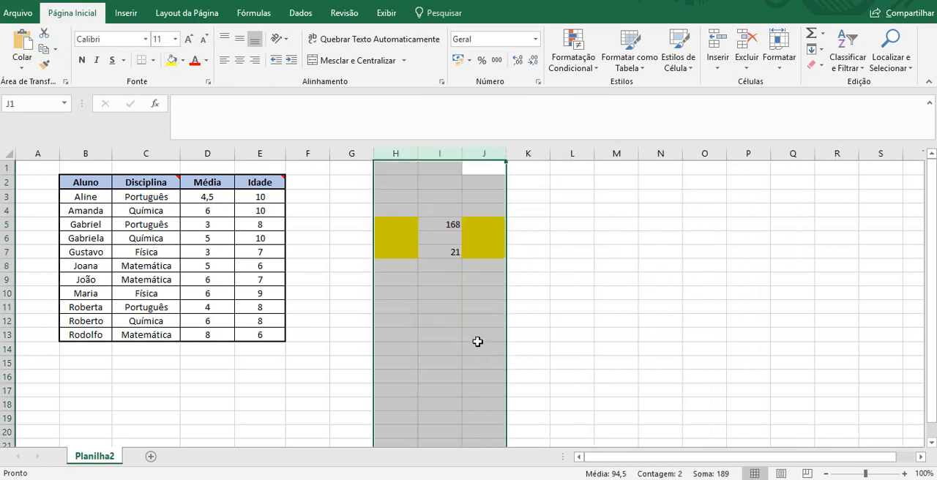
pyautogui.click(628, 293)
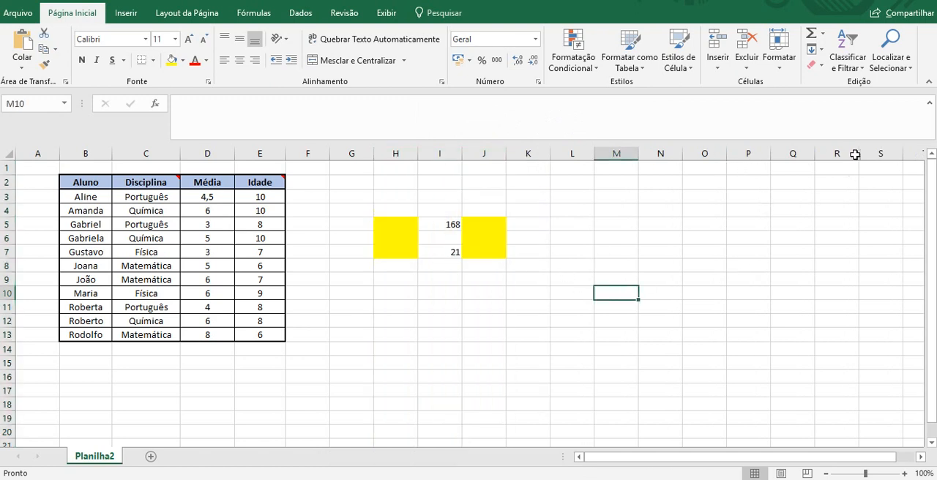
# Examine the Conditional Formats and Data Validation options of Go To Special, including Same, and leave without applying them.
pyautogui.click(568, 267)
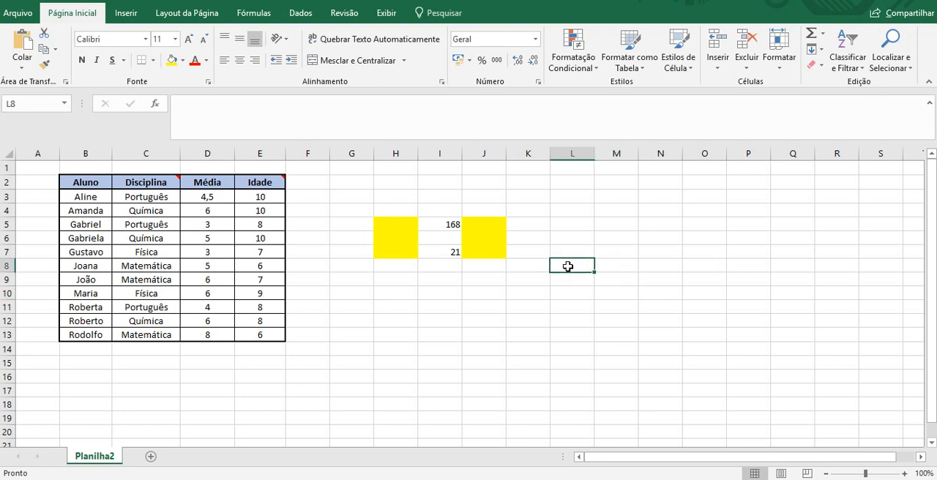
pyautogui.hotkey('ctrl', 'g')
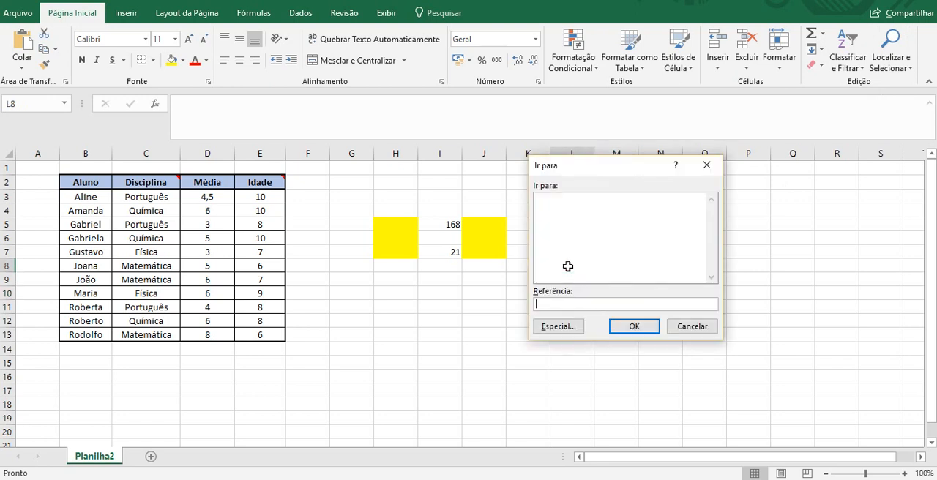
pyautogui.click(572, 327)
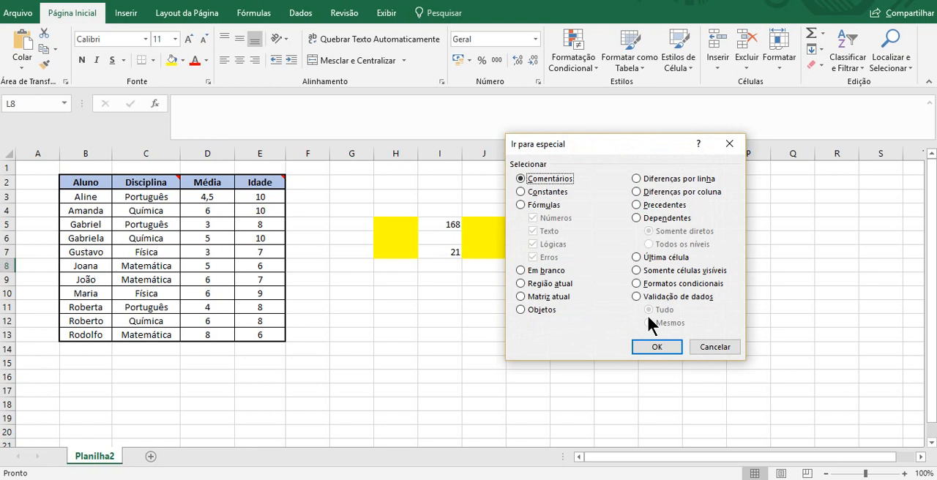
pyautogui.click(636, 284)
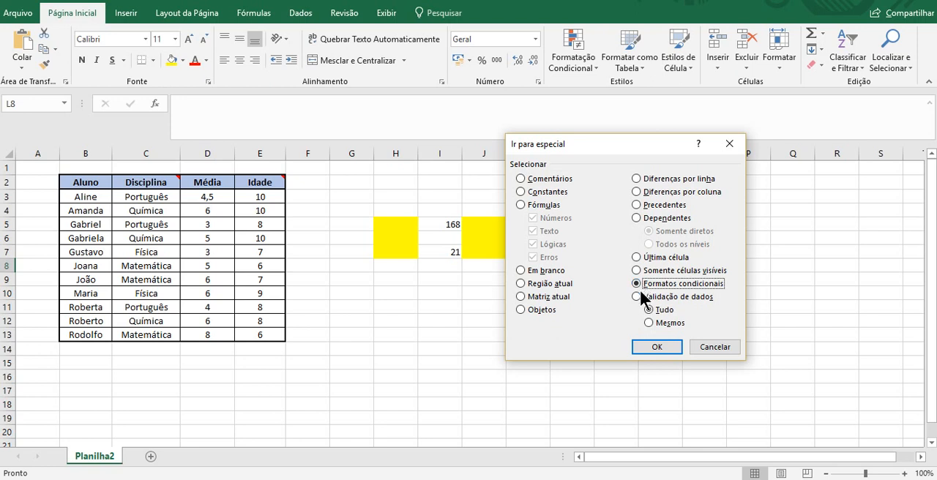
pyautogui.click(638, 295)
pyautogui.click(679, 322)
pyautogui.moveTo(620, 146); pyautogui.dragTo(726, 196)
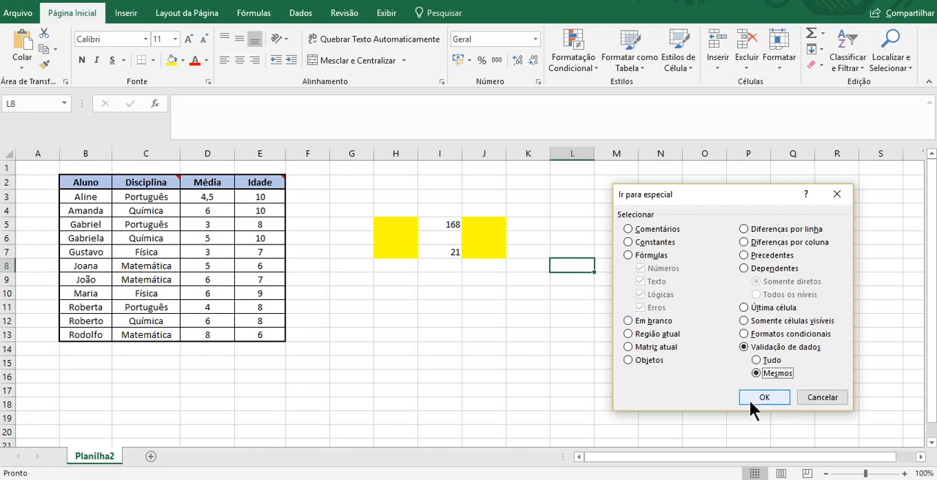
pyautogui.click(827, 400)
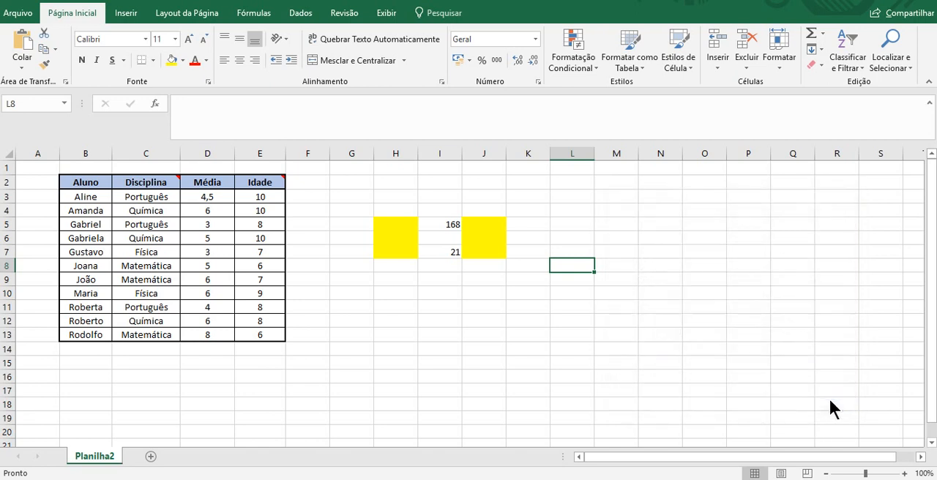
pyautogui.click(432, 182)
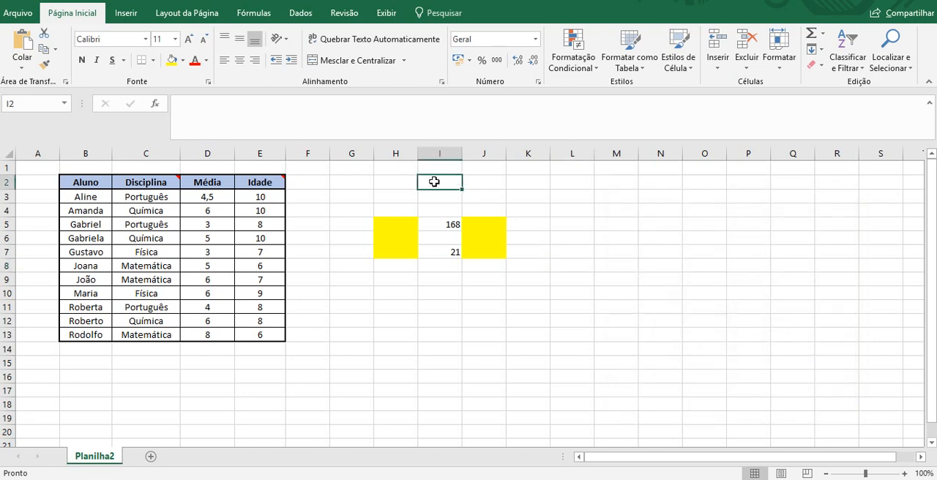